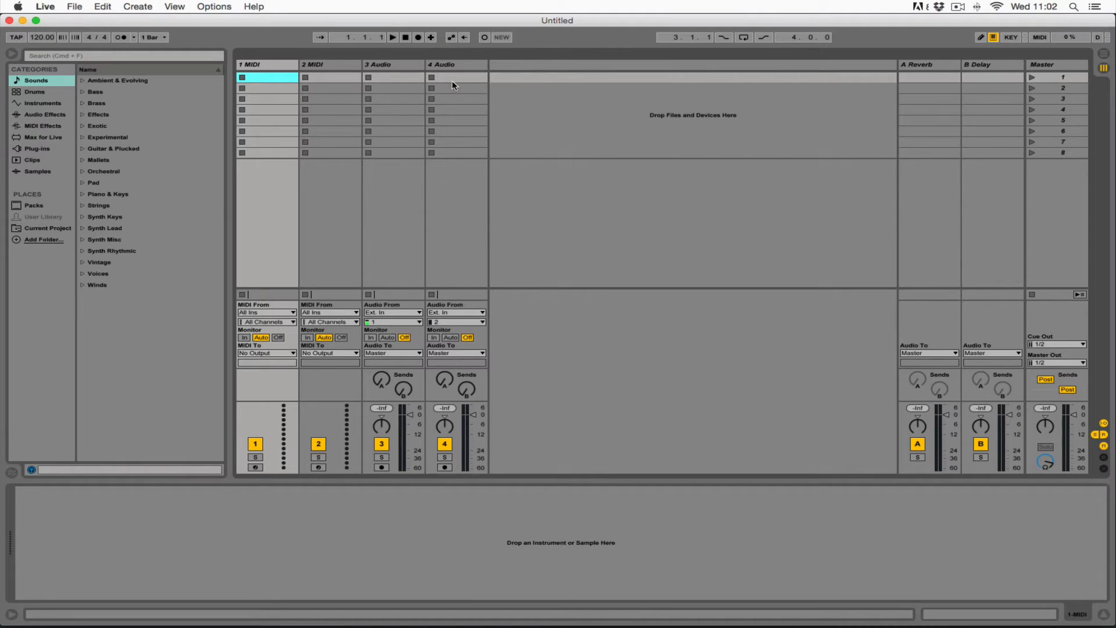
Launch the empty scenes one after another from 1 to 8, and again from 1 to 6.
click(1031, 78)
click(1032, 92)
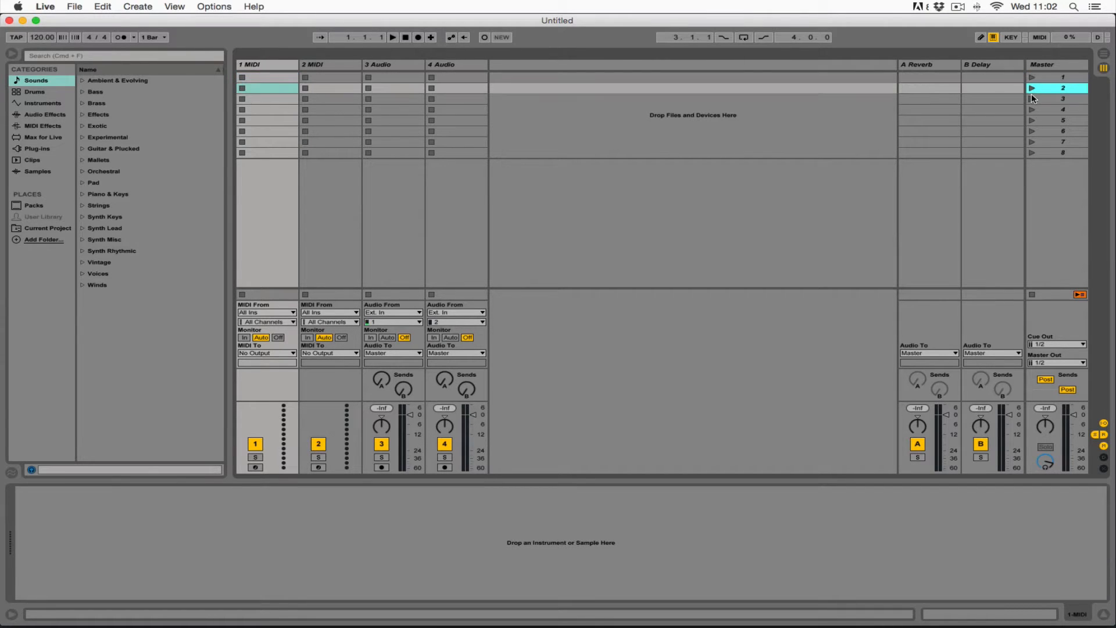
click(1032, 99)
click(1032, 110)
click(1031, 121)
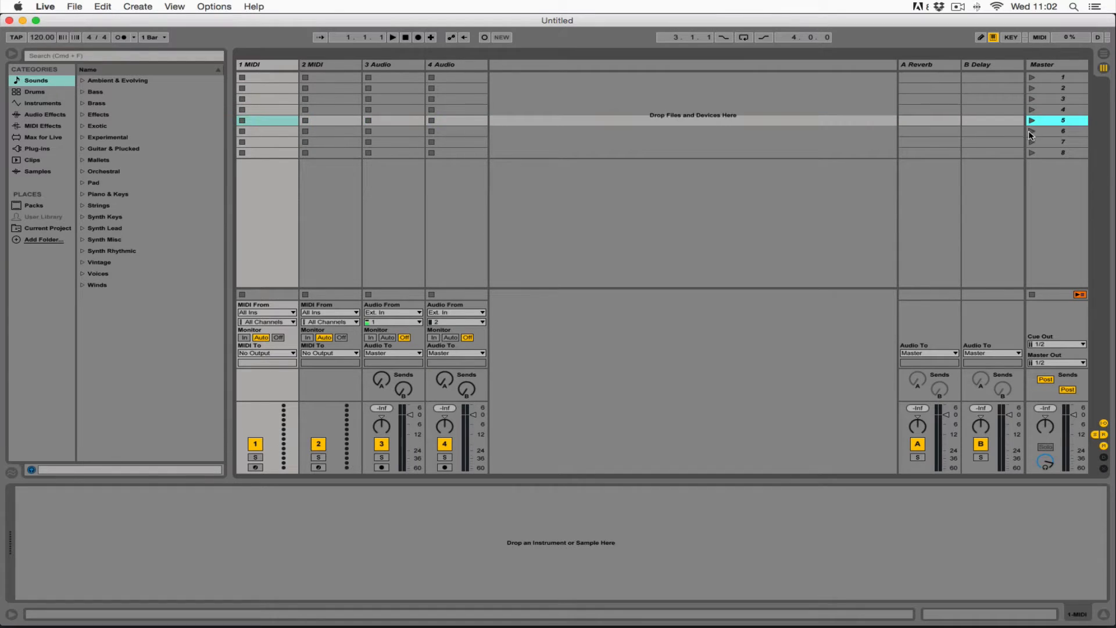
click(1029, 132)
click(1032, 142)
click(1033, 153)
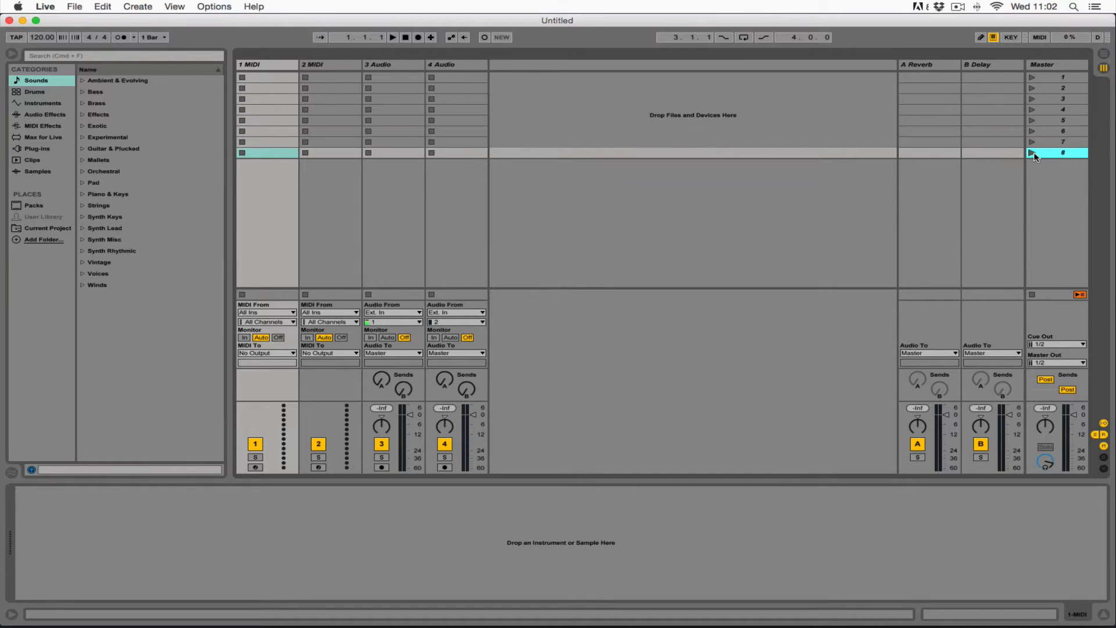
click(1032, 78)
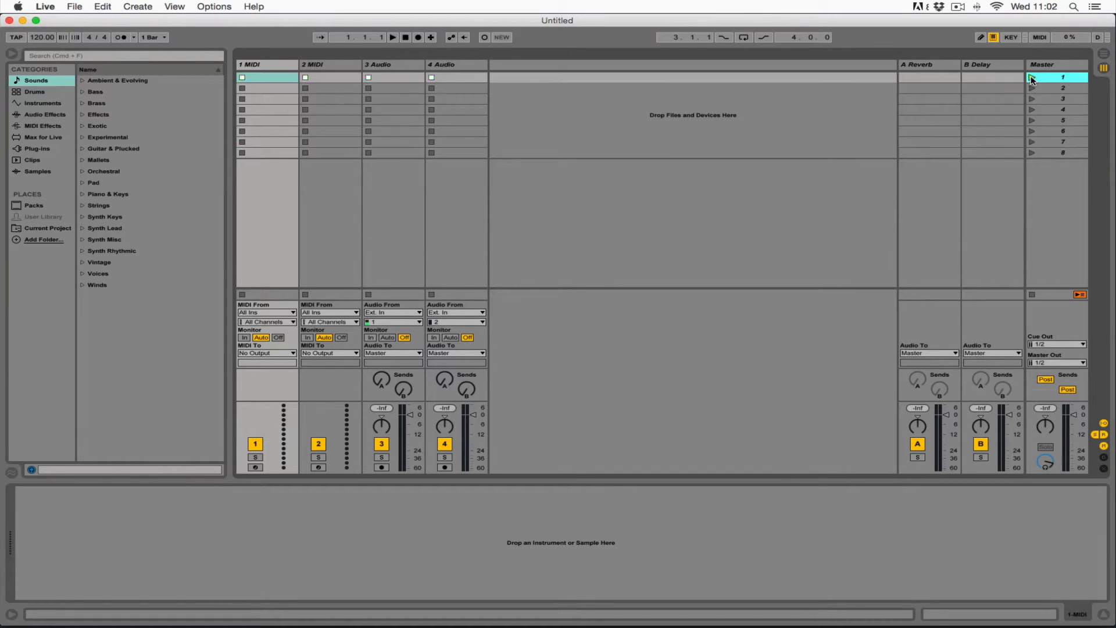
click(1032, 88)
click(1033, 99)
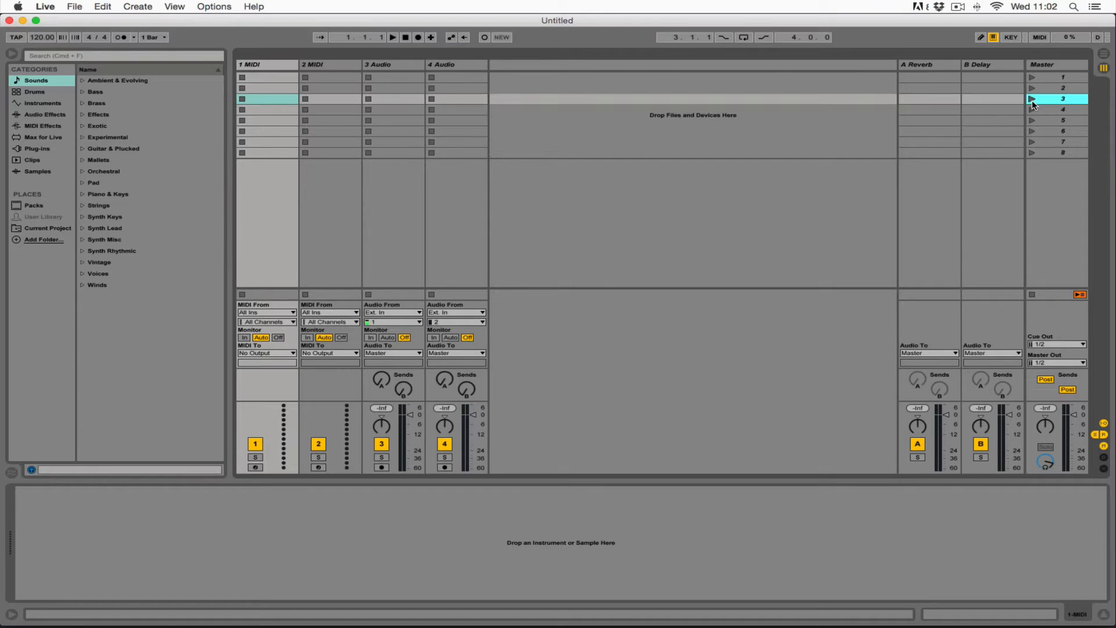
click(1033, 110)
click(1032, 120)
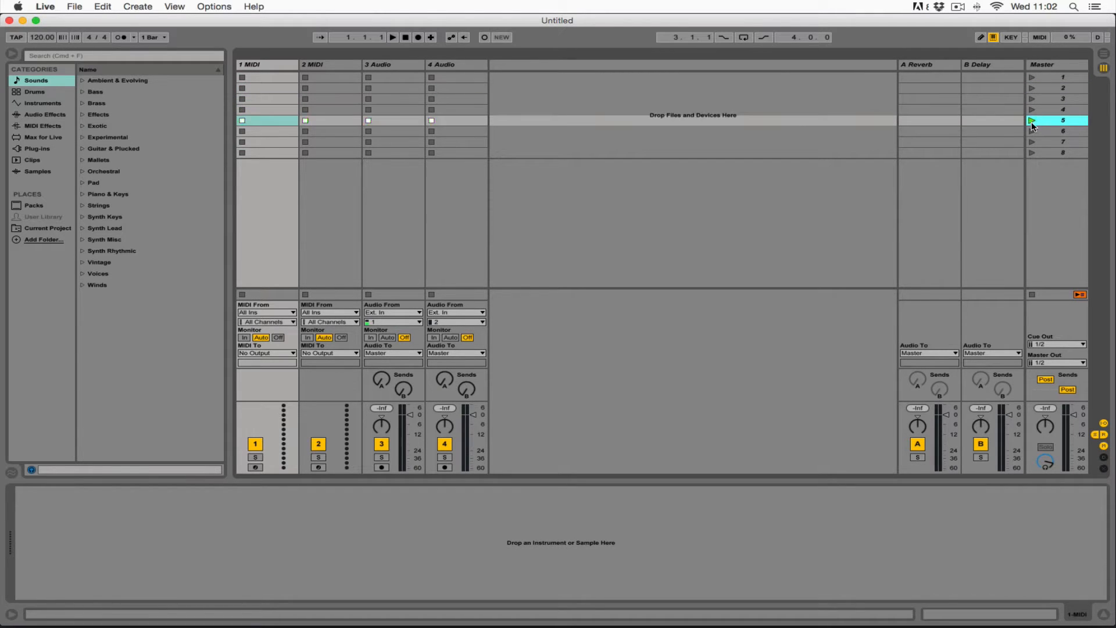
click(1032, 133)
Toggle between Arrangement View and Session View, ending in Arrangement View.
key(Tab)
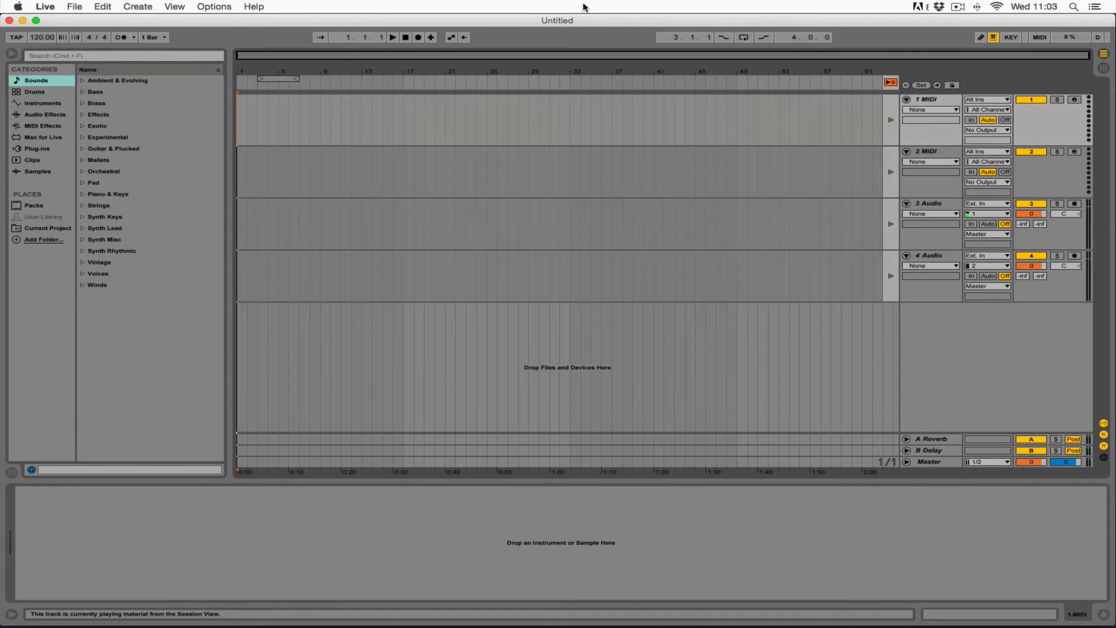
click(1105, 70)
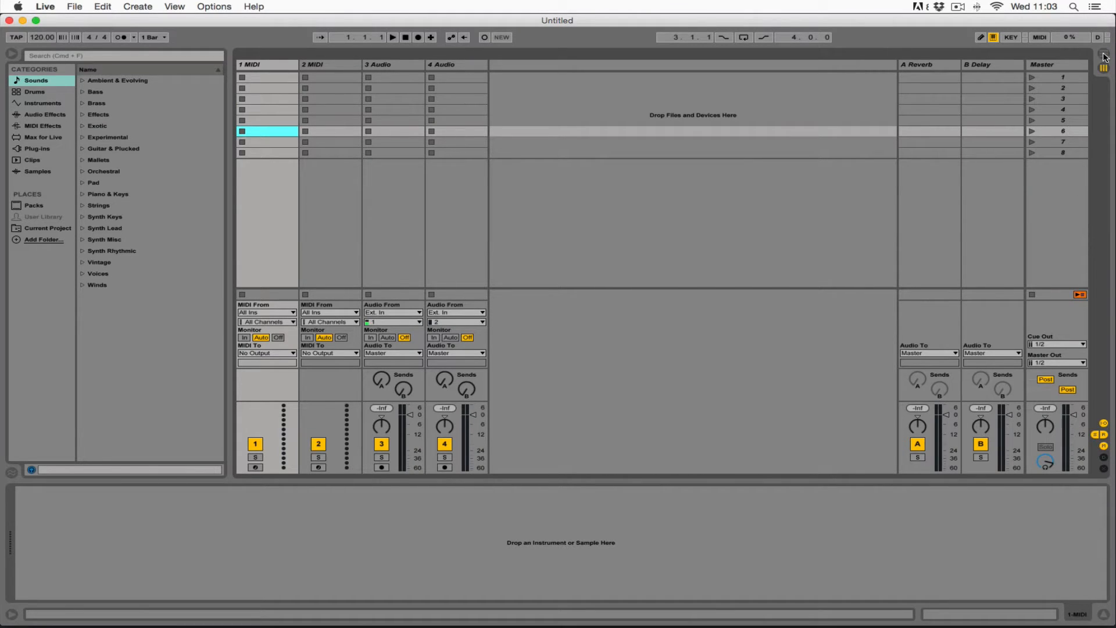
click(1104, 55)
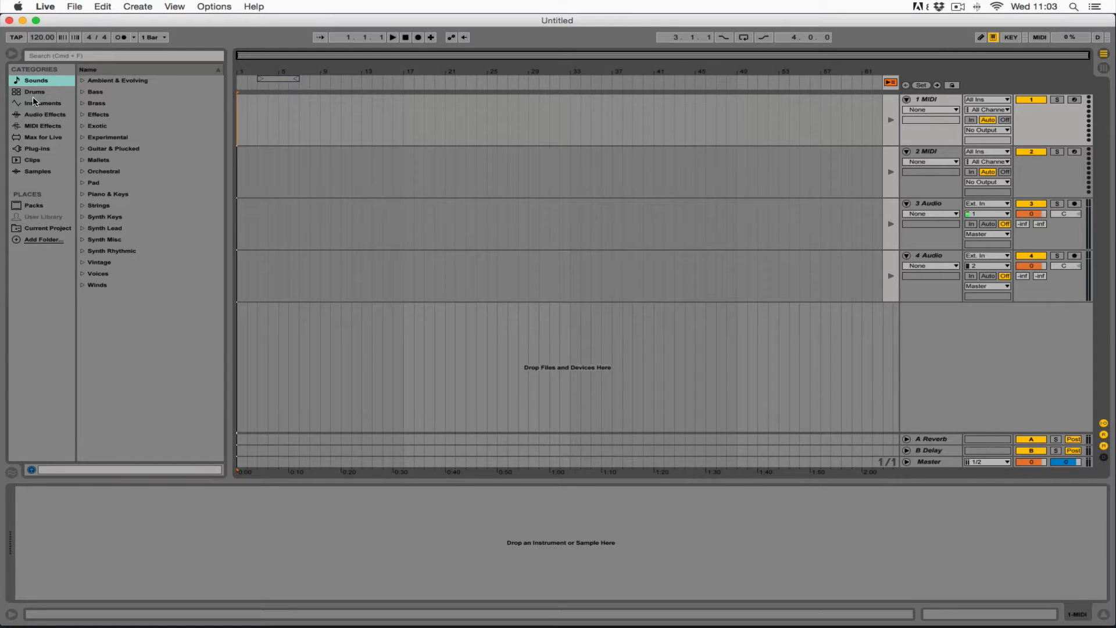
Load the Abrasive.adg preset from the Ambient & Evolving sounds onto the first MIDI track and collapse that folder.
click(82, 81)
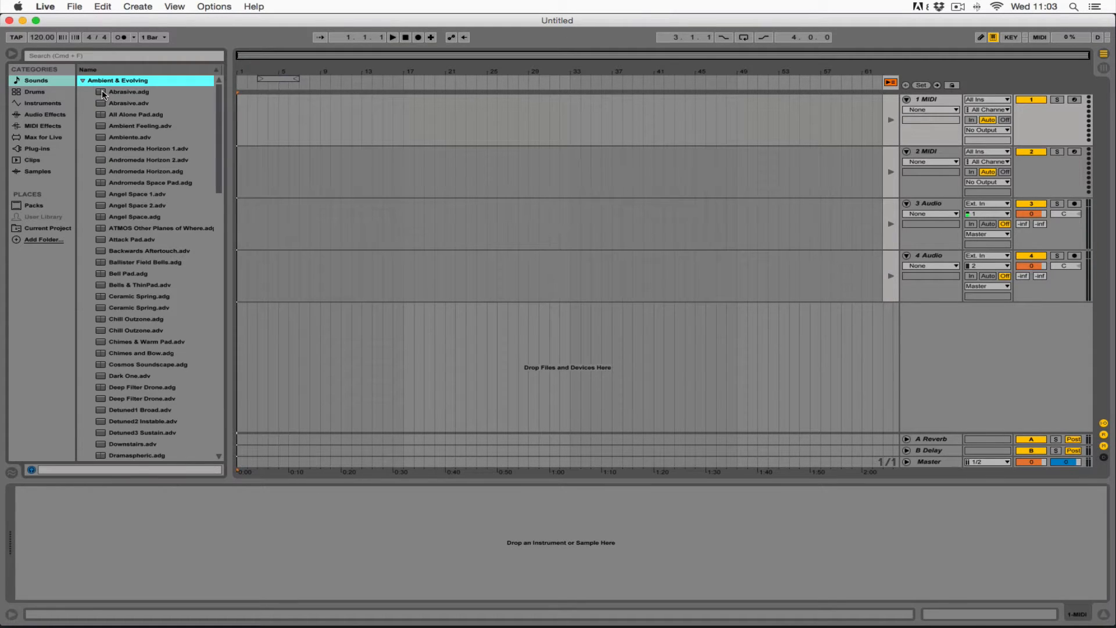
double_click(102, 91)
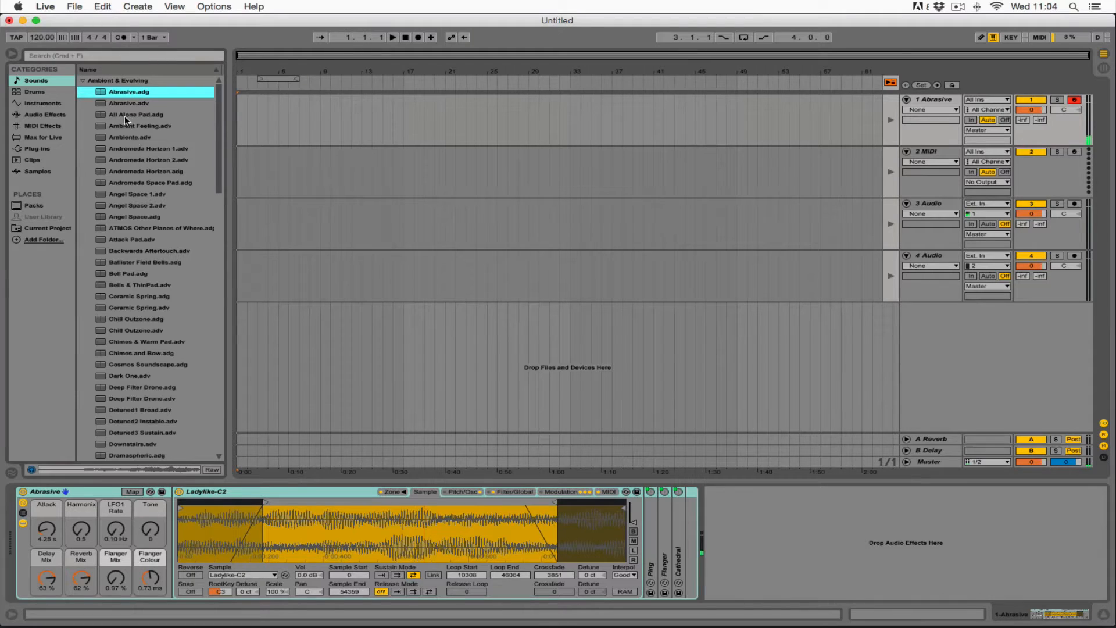
scroll(134, 185, down, 4)
scroll(102, 96, up, 5)
click(82, 81)
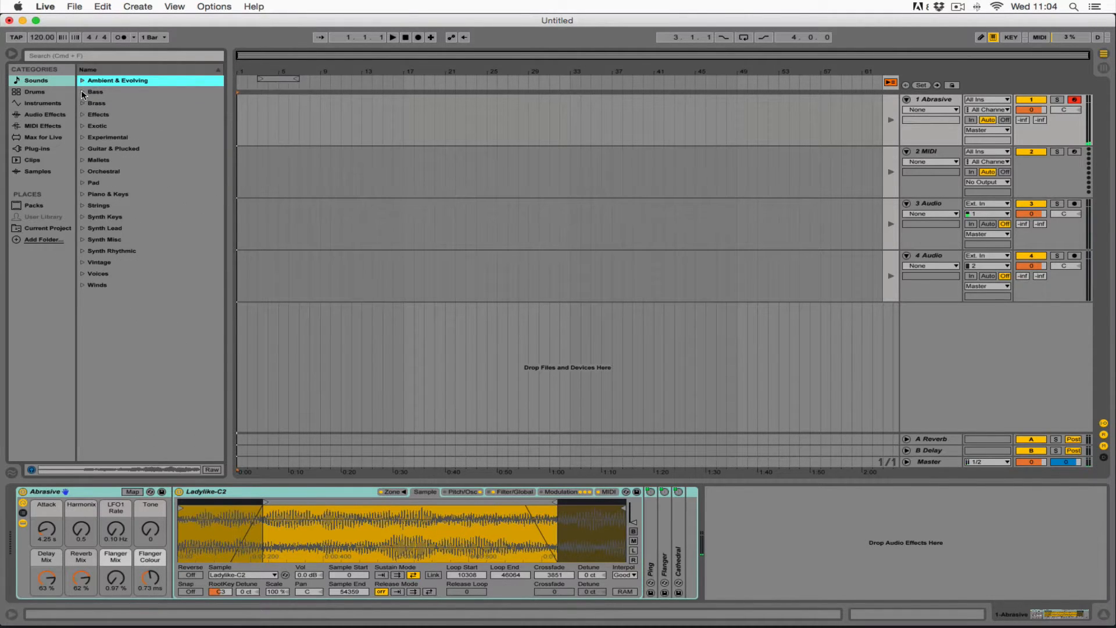
Replace the first track's instrument with Aamber.adg from the Bass sounds and collapse the Bass folder.
click(83, 92)
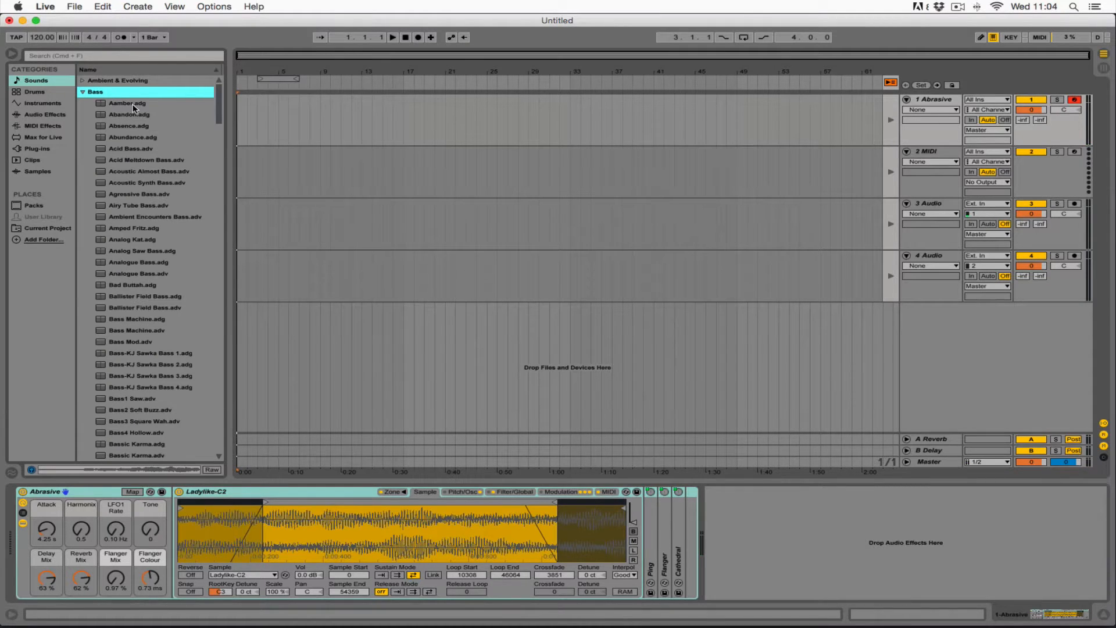
double_click(129, 104)
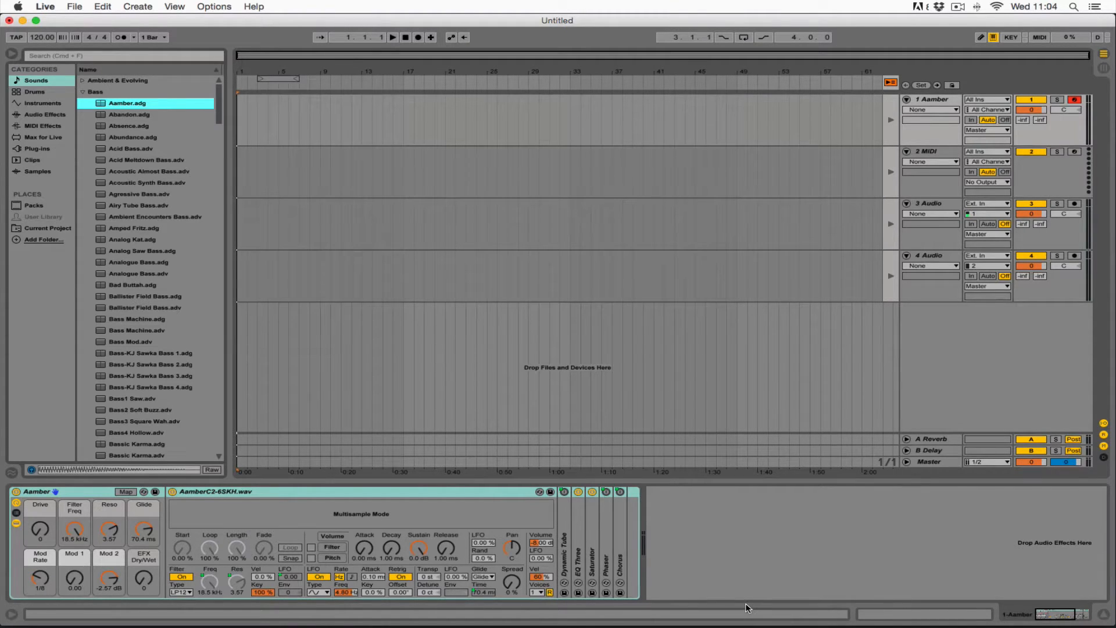
key(a)
click(82, 92)
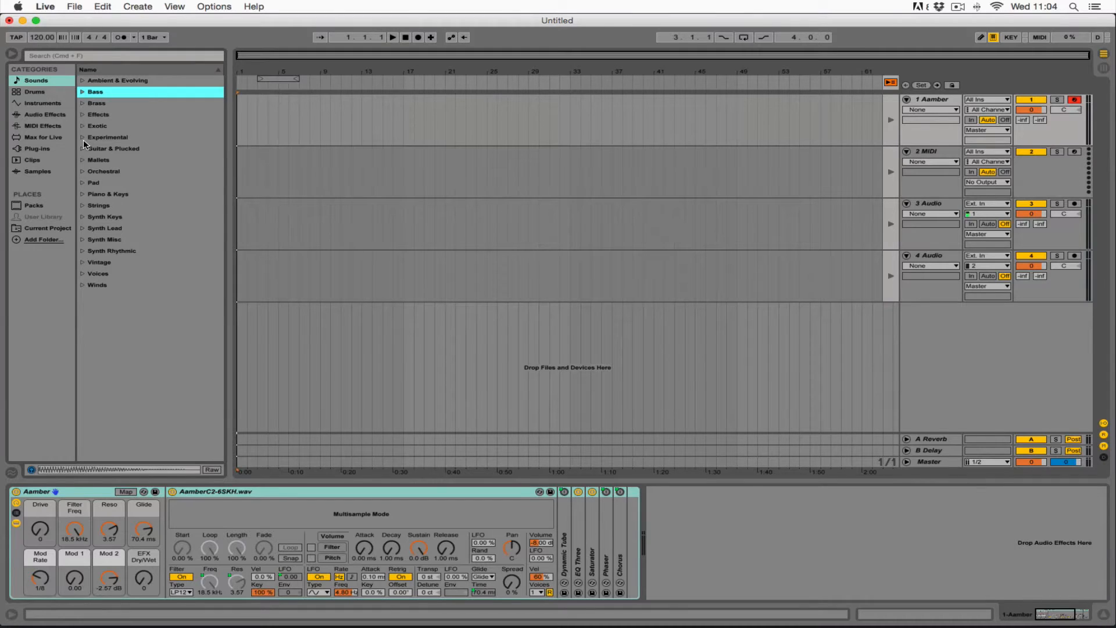
Replace the first track's instrument with ABS Pipe 1.adv from the Mallets sounds and collapse the Mallets folder.
click(81, 160)
double_click(114, 173)
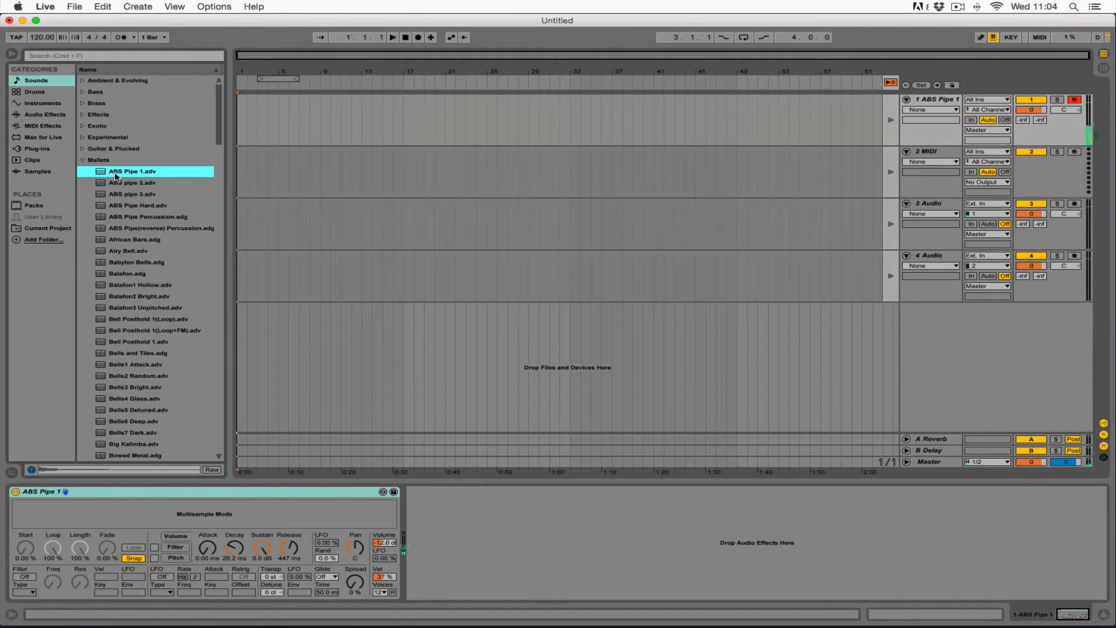
click(82, 160)
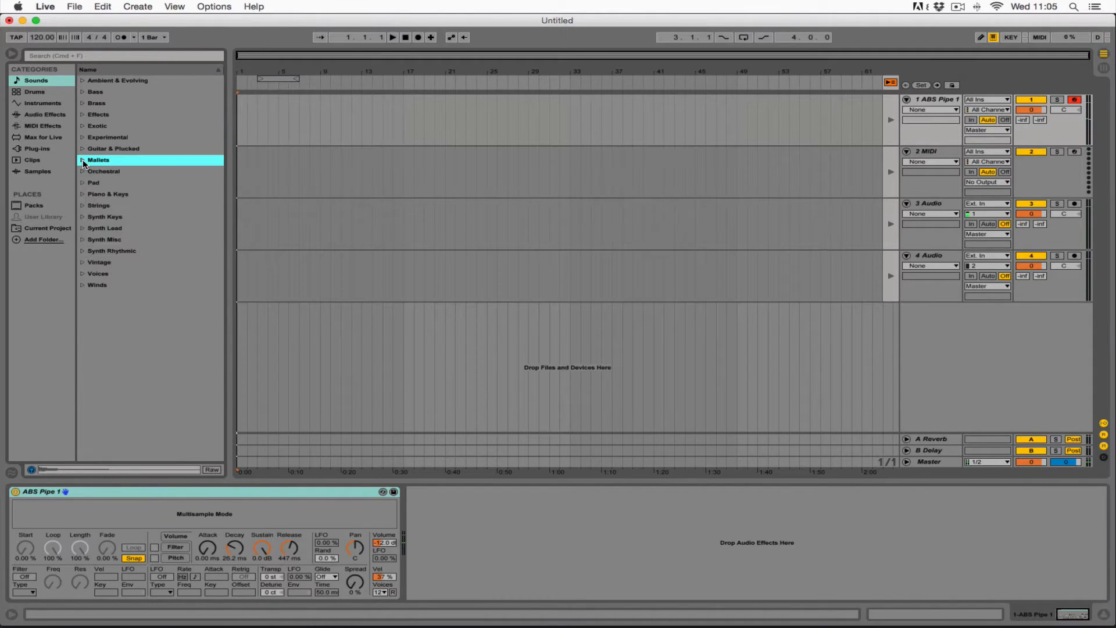
Load Grand Piano Classic LA Stack.adg from the Piano & Keys sounds onto the first MIDI track.
click(82, 195)
scroll(142, 256, down, 10)
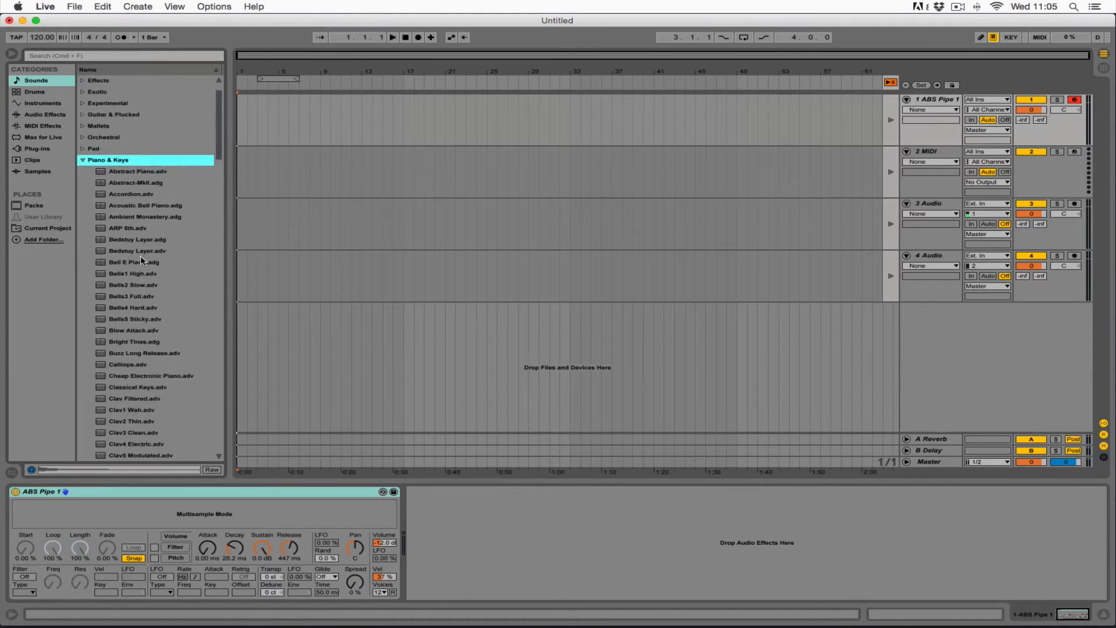
scroll(163, 348, down, 3)
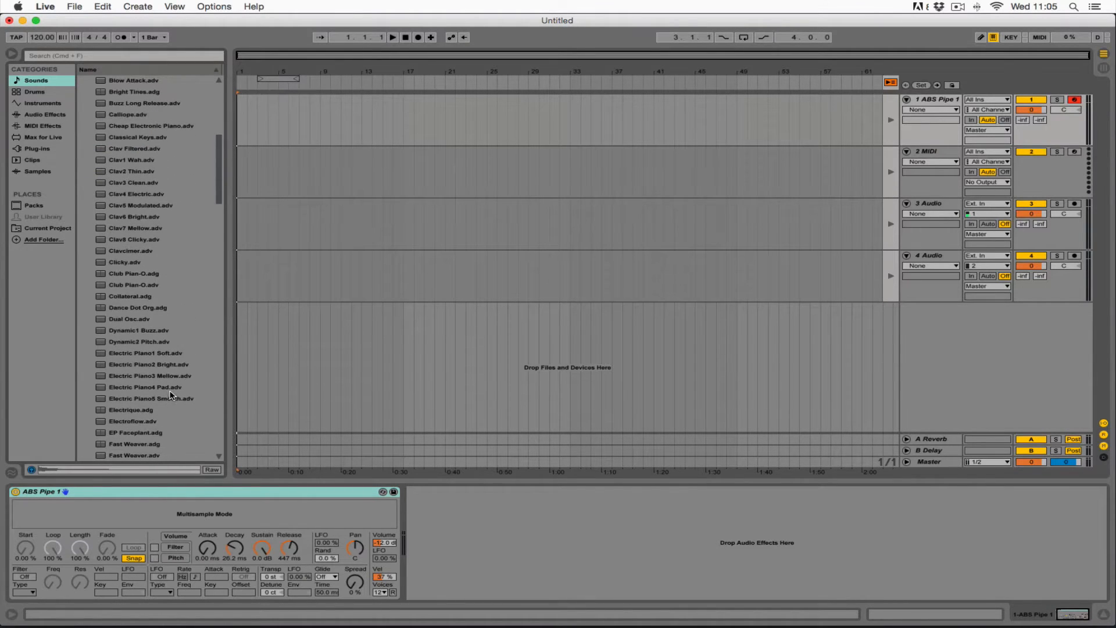
scroll(176, 392, down, 5)
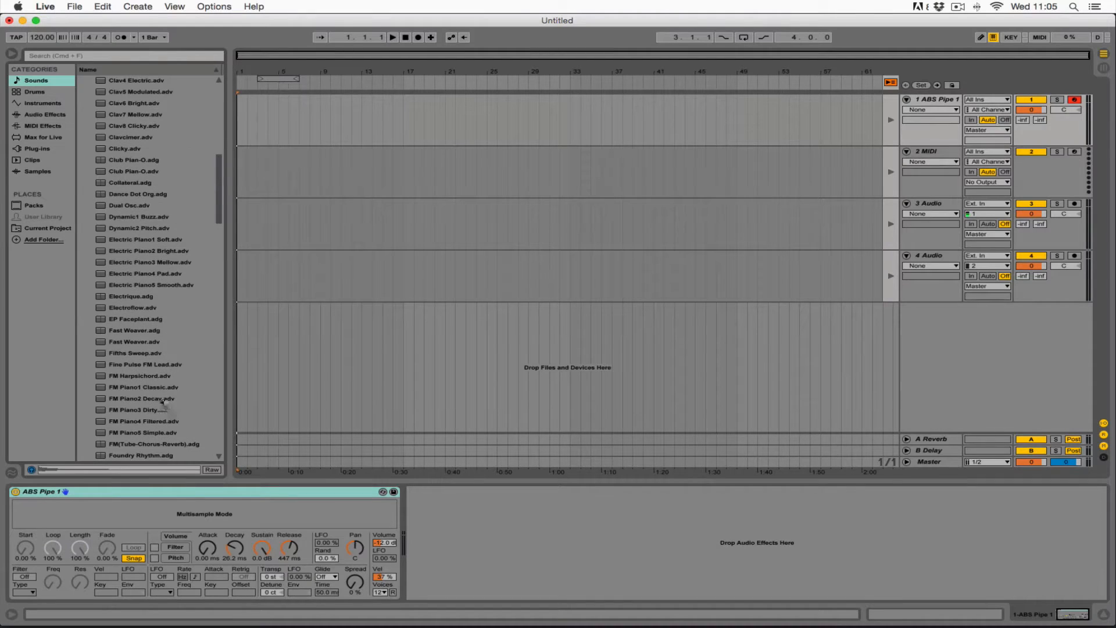
scroll(163, 378, down, 8)
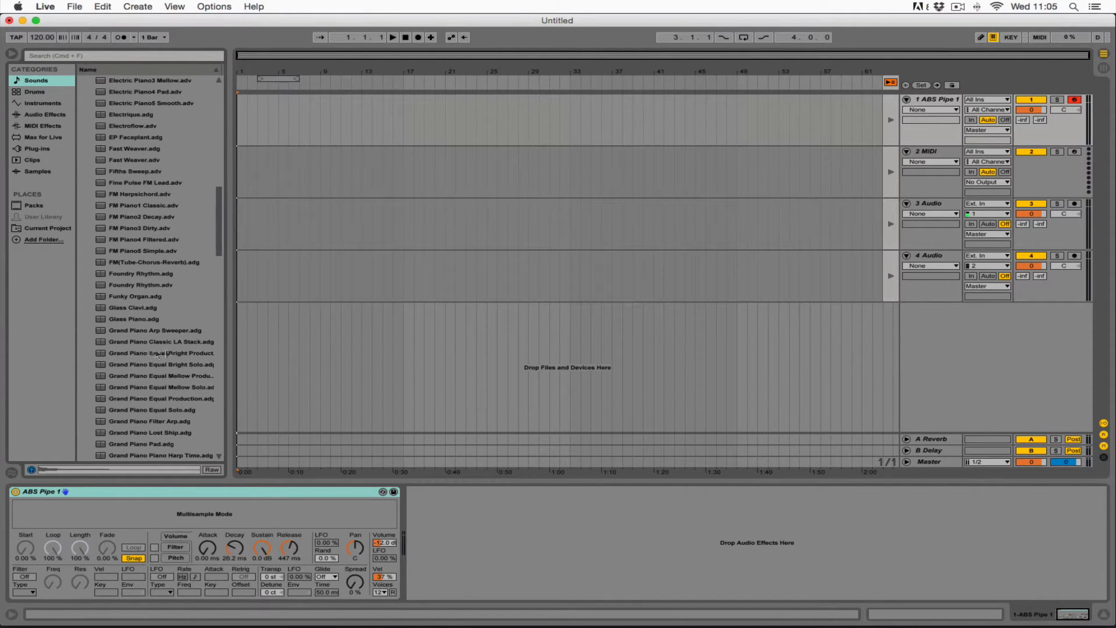
double_click(149, 343)
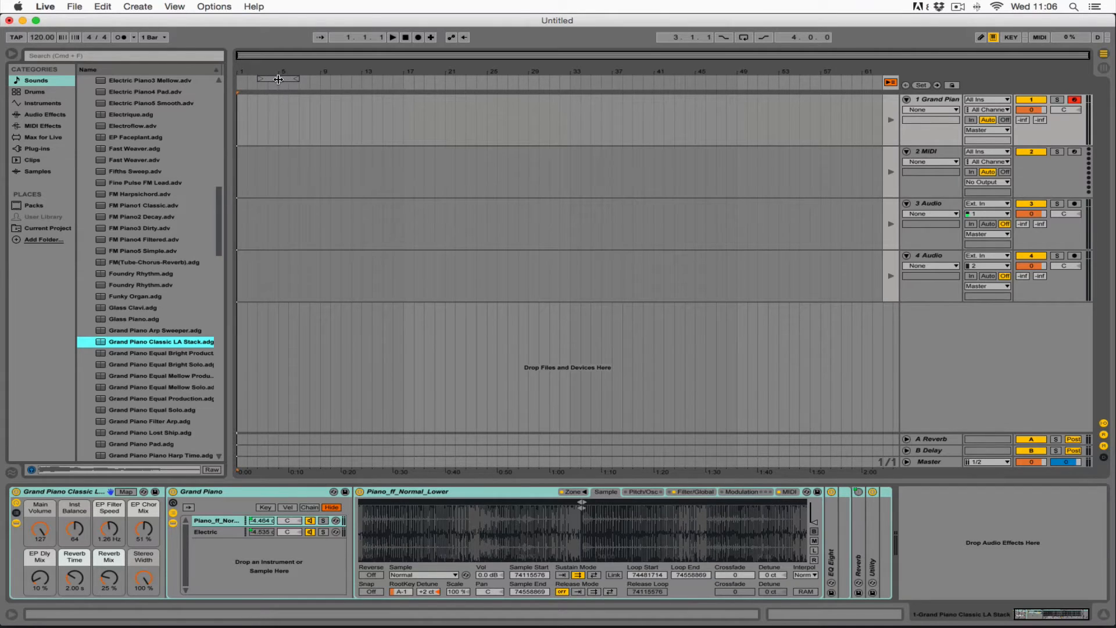
Browse the other Piano & Keys presets and collapse the folder.
scroll(125, 269, down, 5)
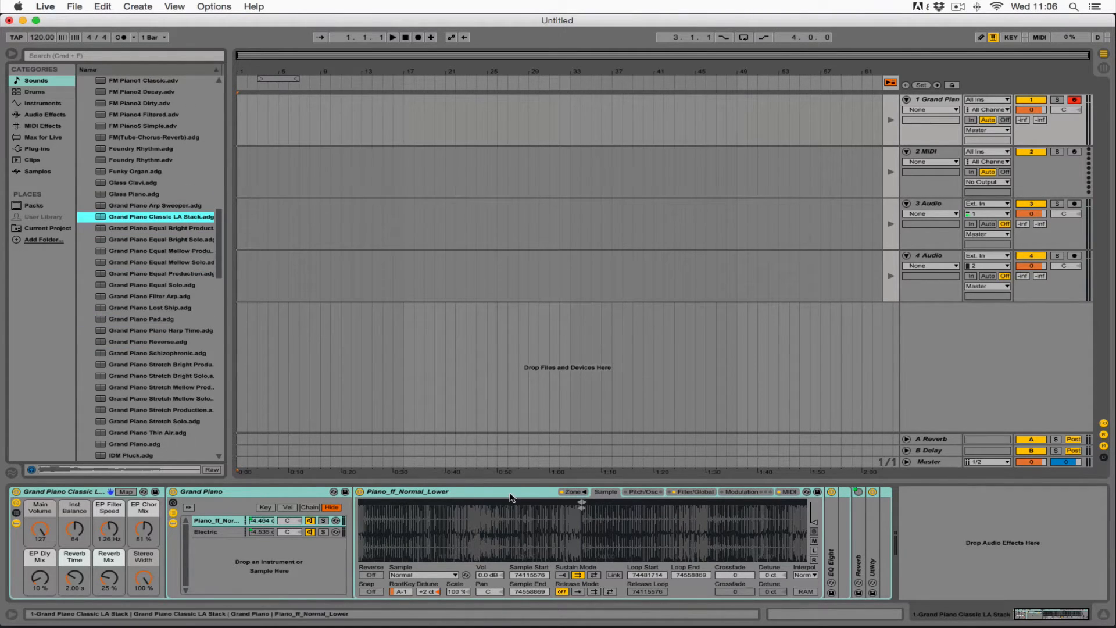
scroll(153, 314, down, 5)
scroll(153, 314, up, 10)
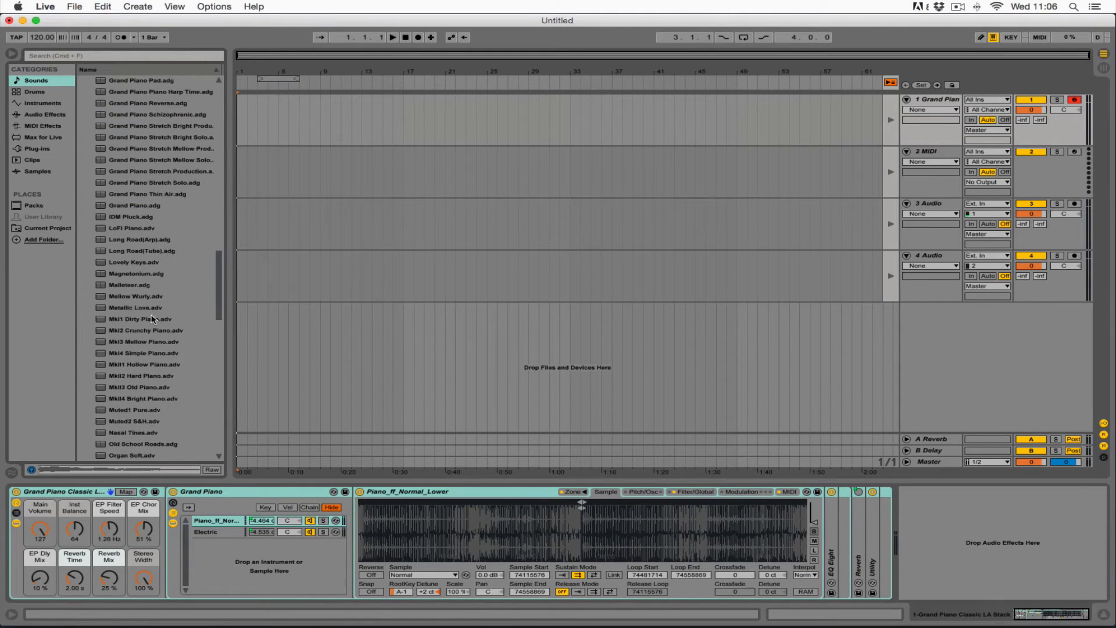
scroll(96, 276, up, 5)
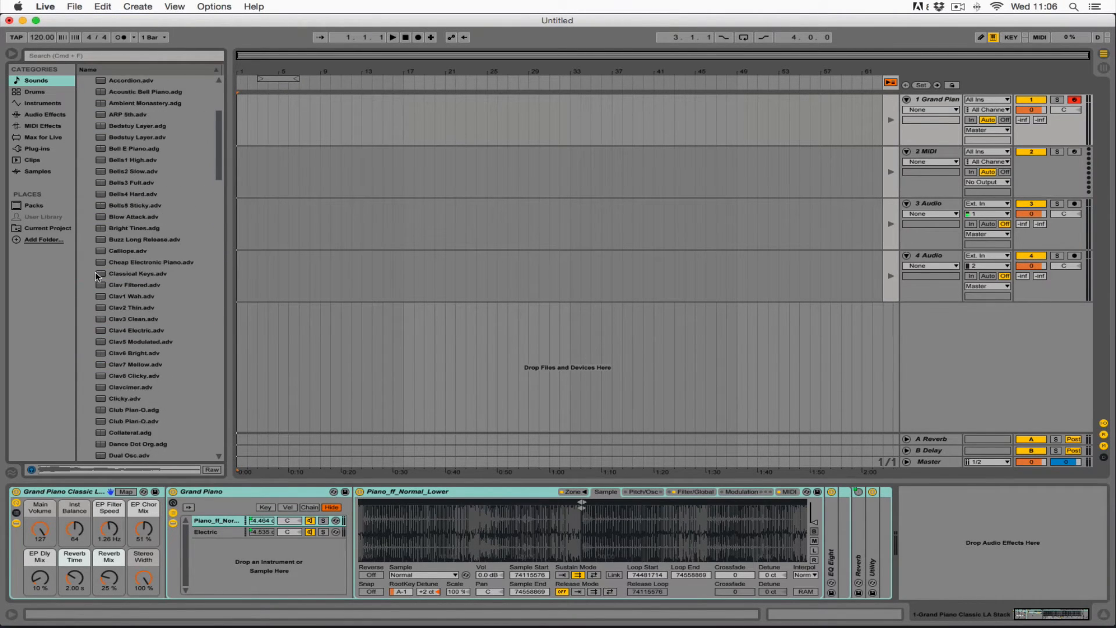
click(83, 194)
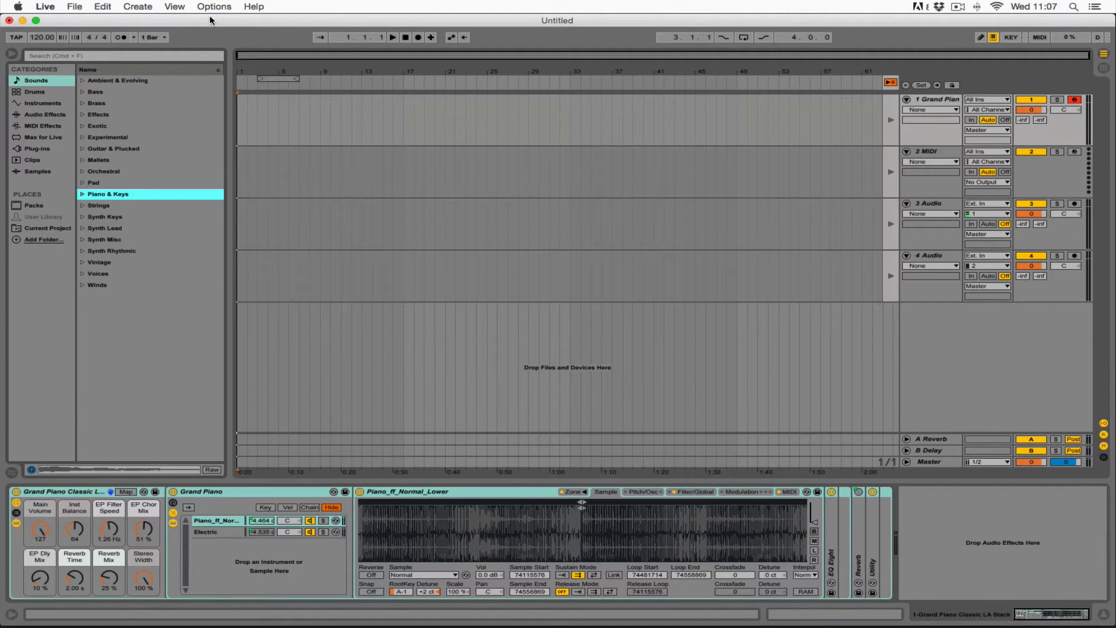
Open the MIDI Sync page of the preferences and shift the window slightly aside.
click(53, 8)
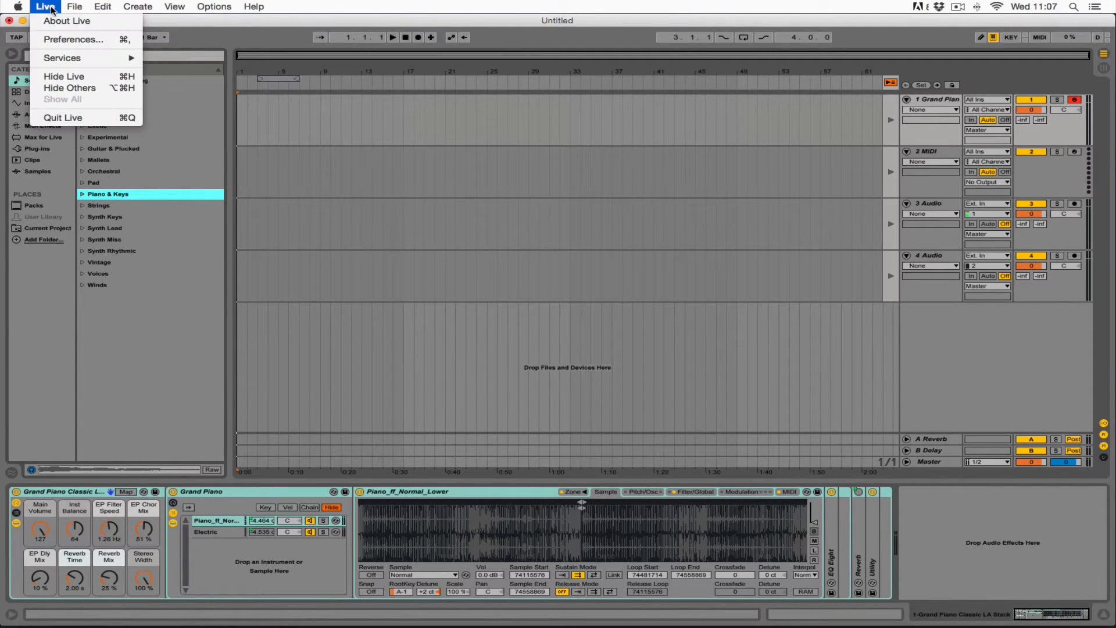
click(65, 39)
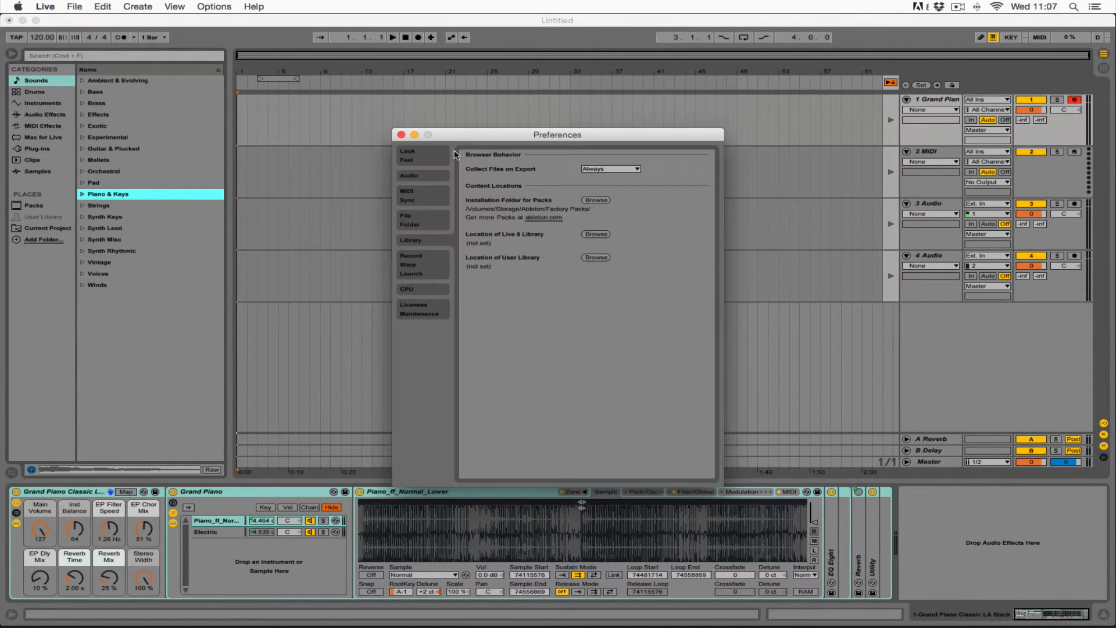
drag(479, 139, 455, 135)
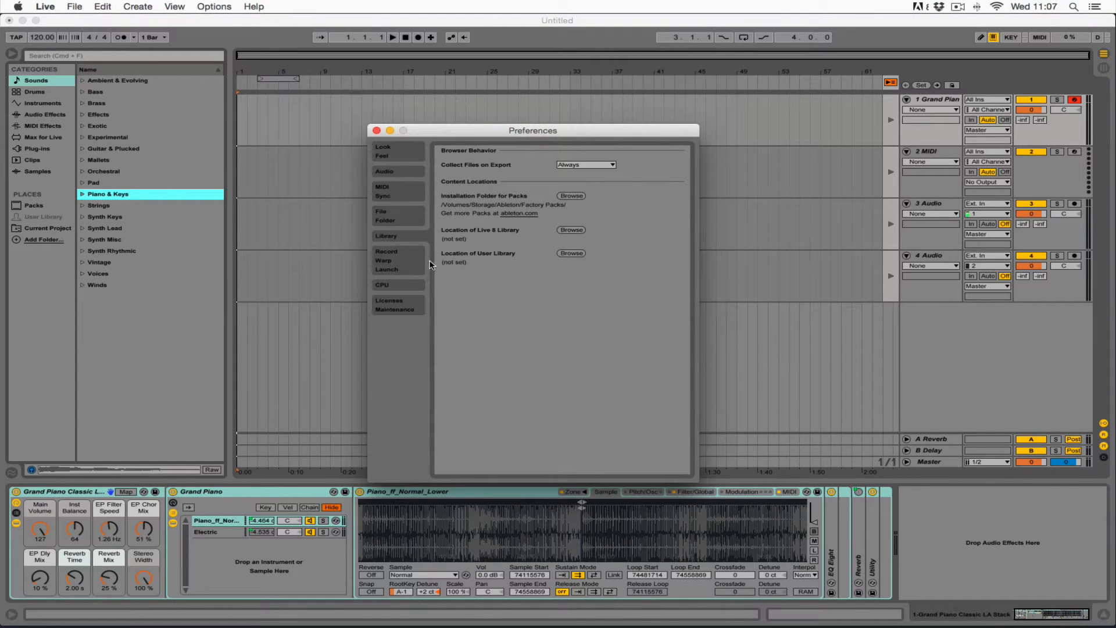
click(408, 201)
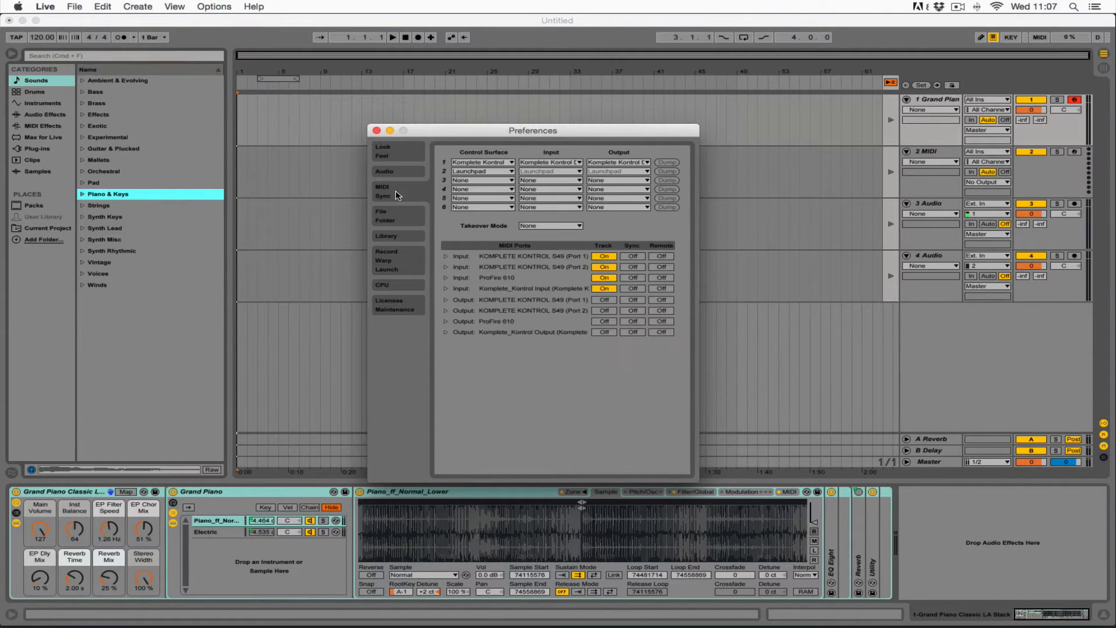
Review the supported models offered for the first control surface without changing the selection, and close the preferences.
click(498, 162)
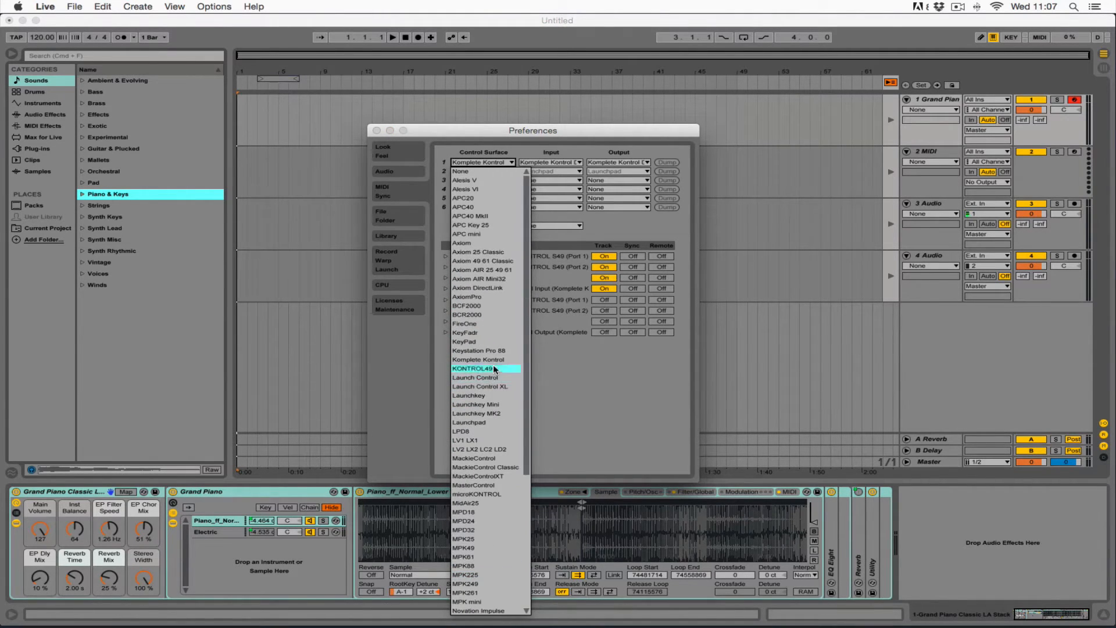
click(569, 422)
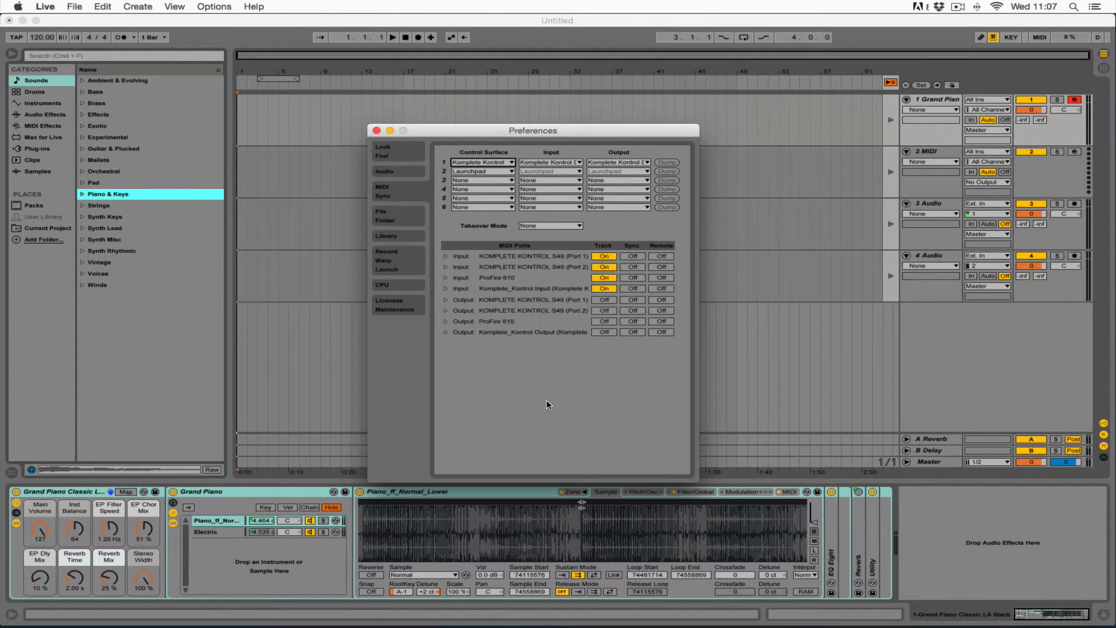
click(511, 163)
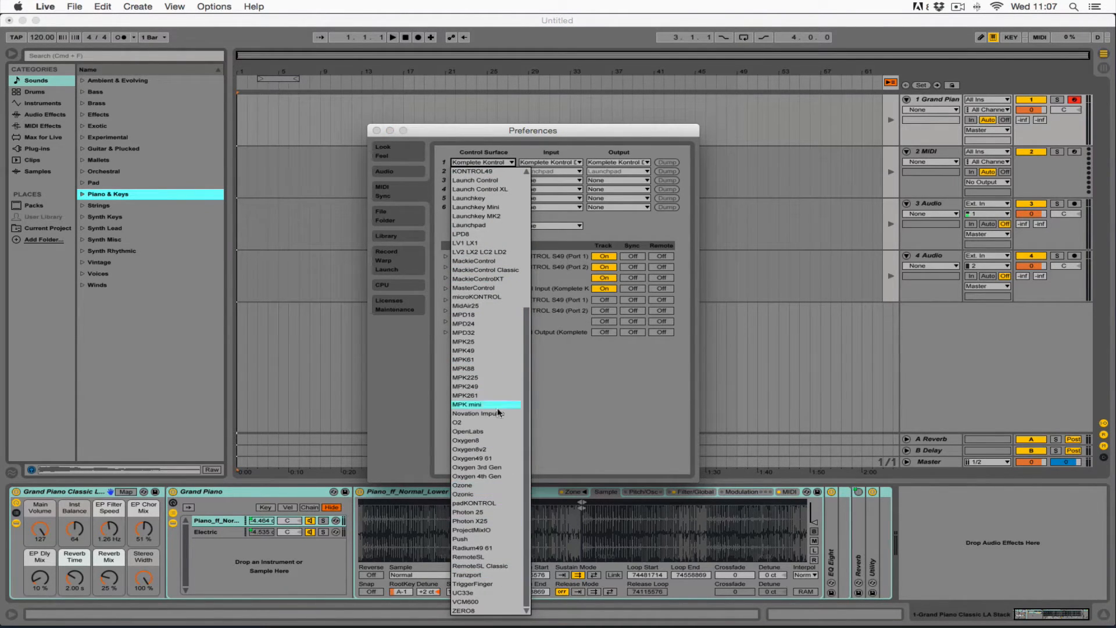
click(553, 395)
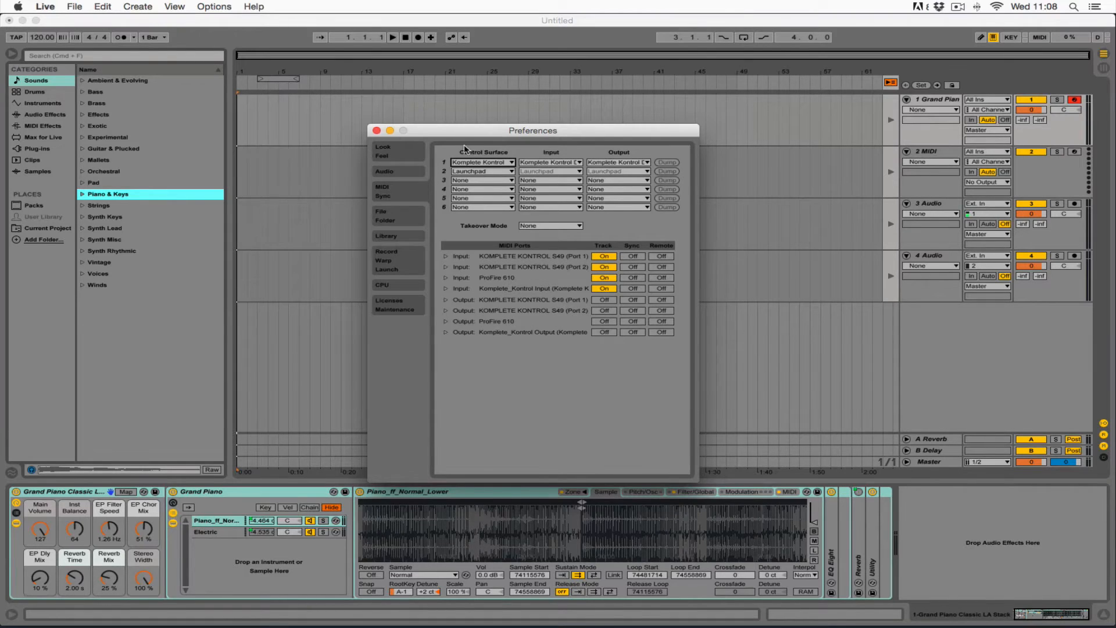
click(376, 130)
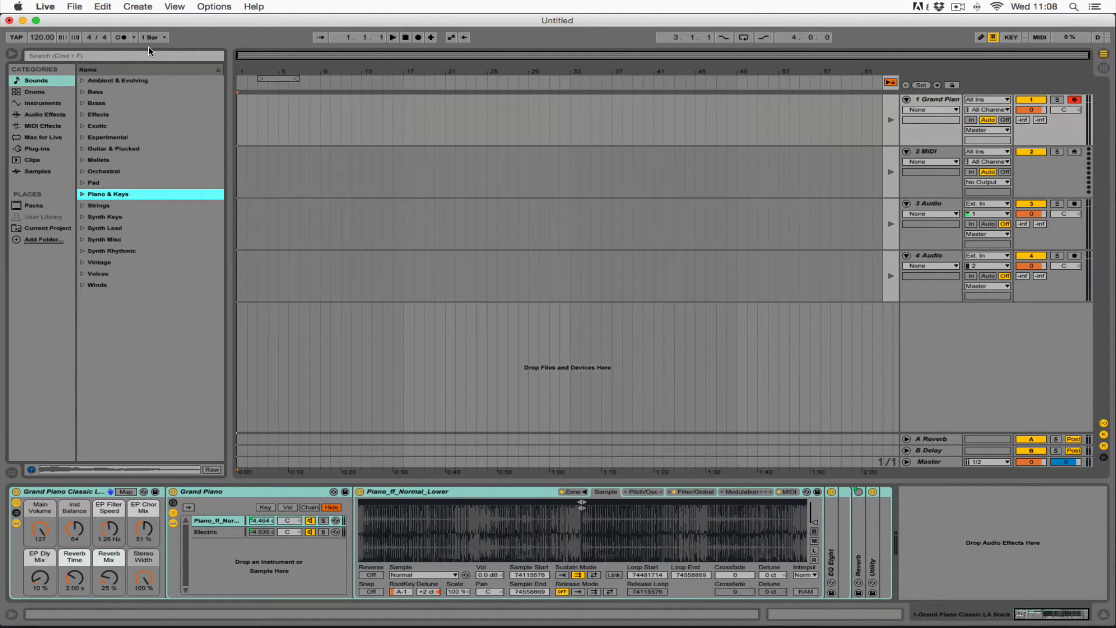
Load the Nexus 2 instrument from the reFX folder of the Audio Units plug-ins onto the first MIDI track.
click(33, 150)
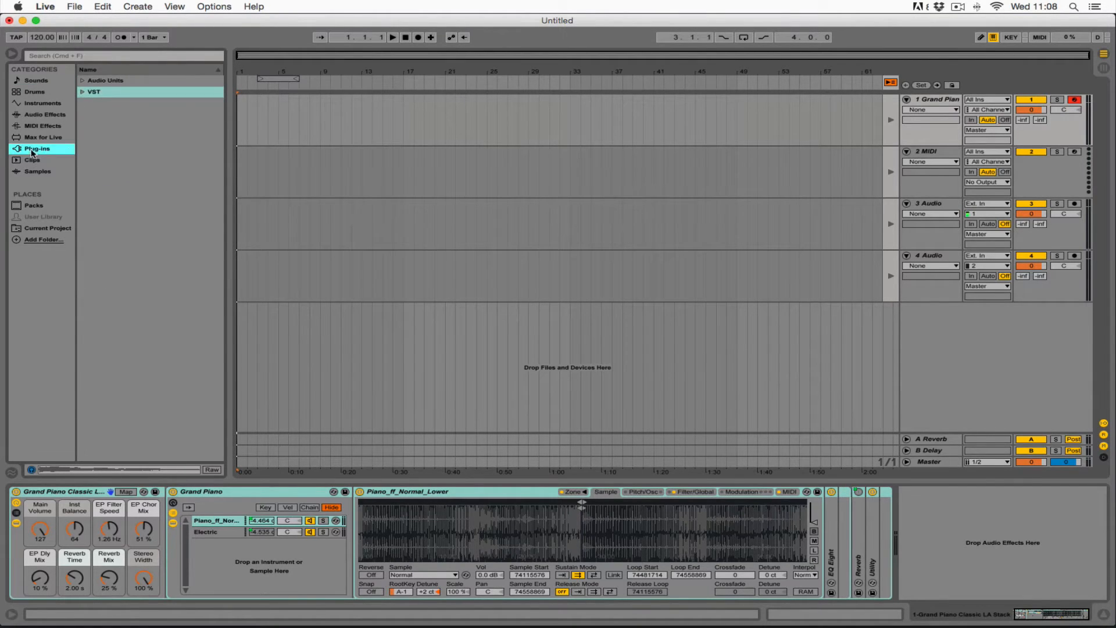
click(83, 81)
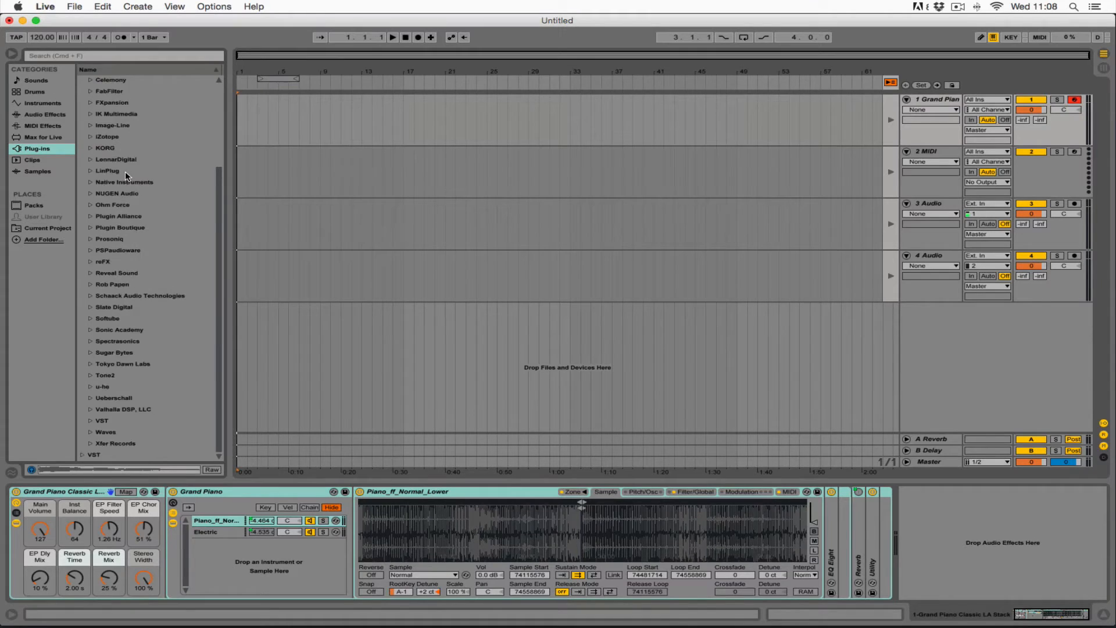
scroll(124, 170, up, 5)
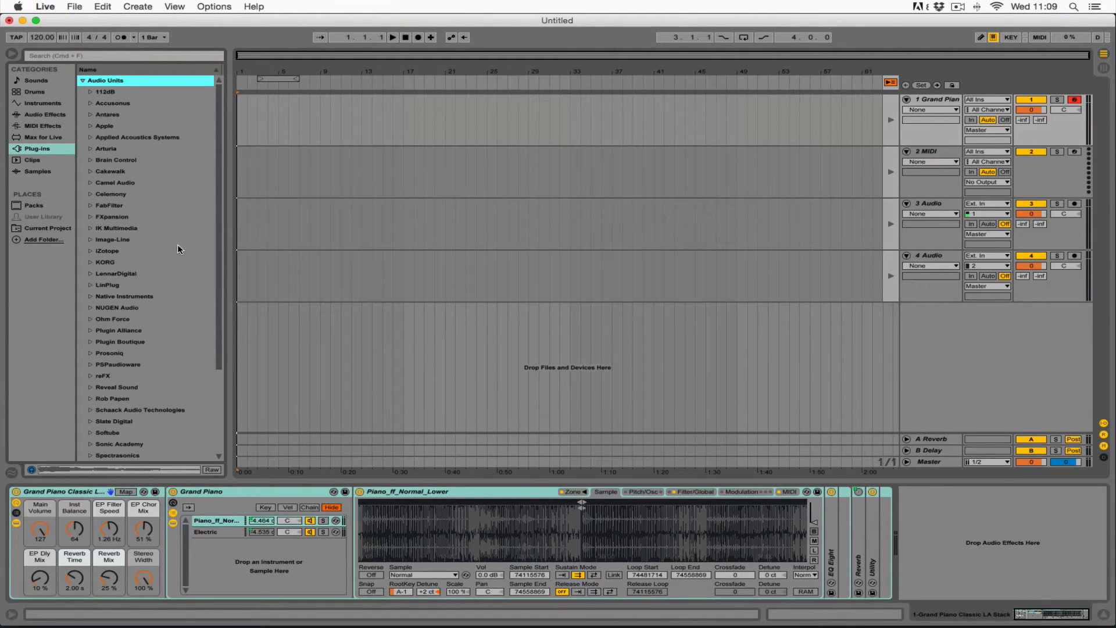
scroll(112, 395, down, 1)
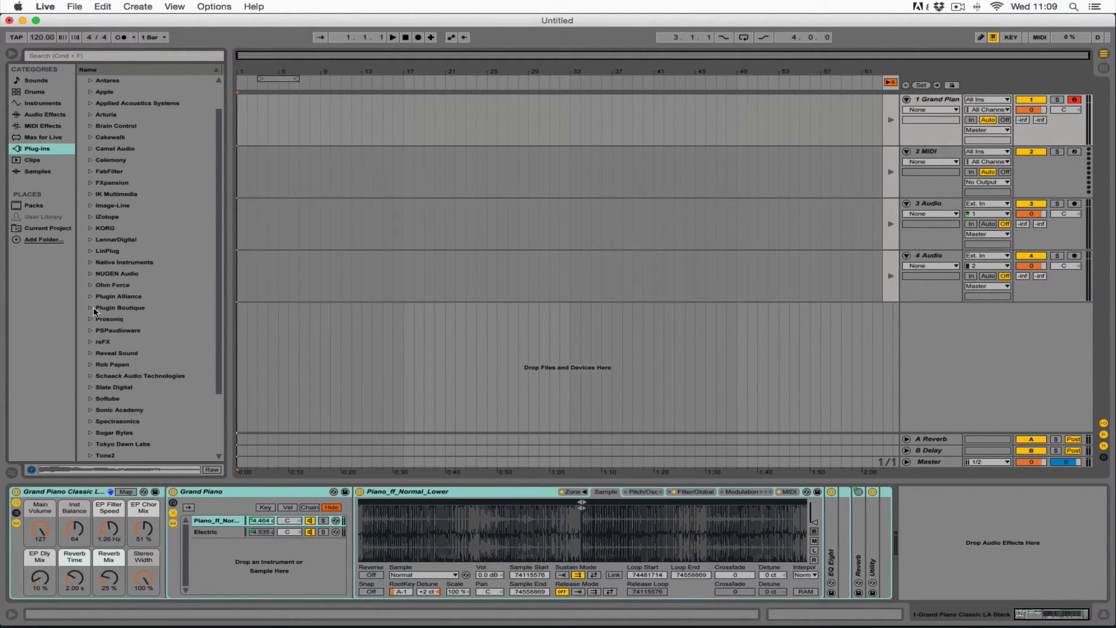
click(90, 342)
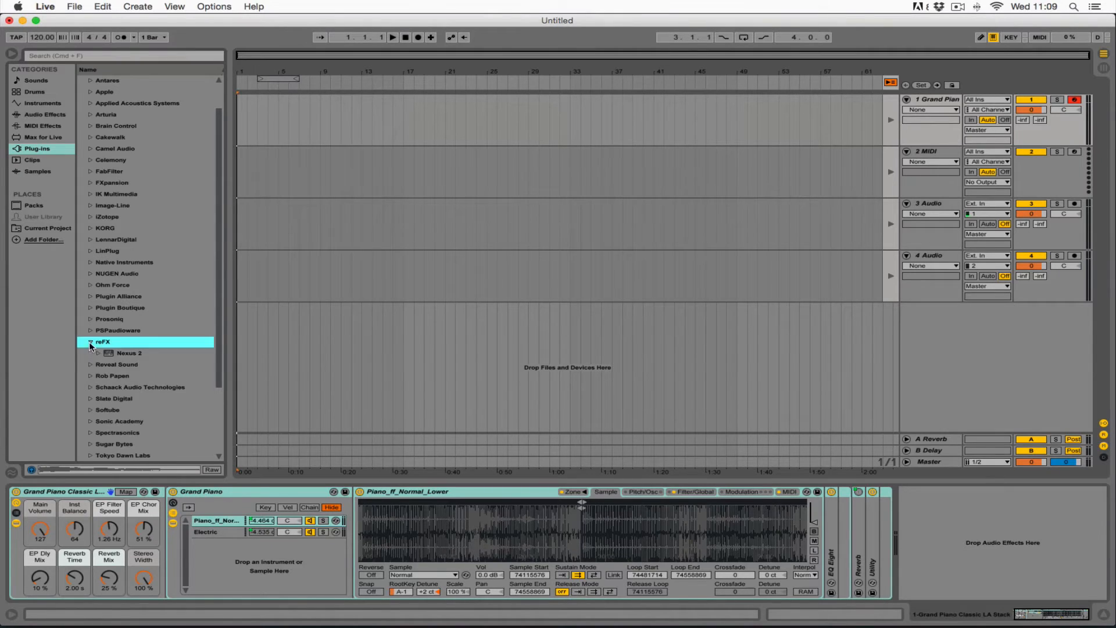
click(110, 354)
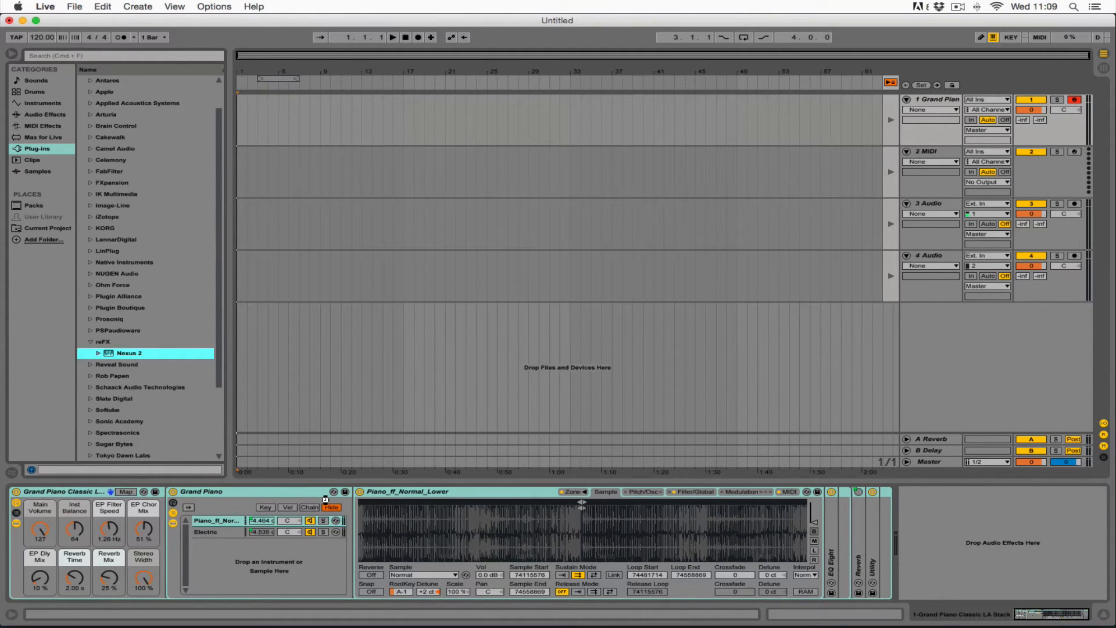
key(Return)
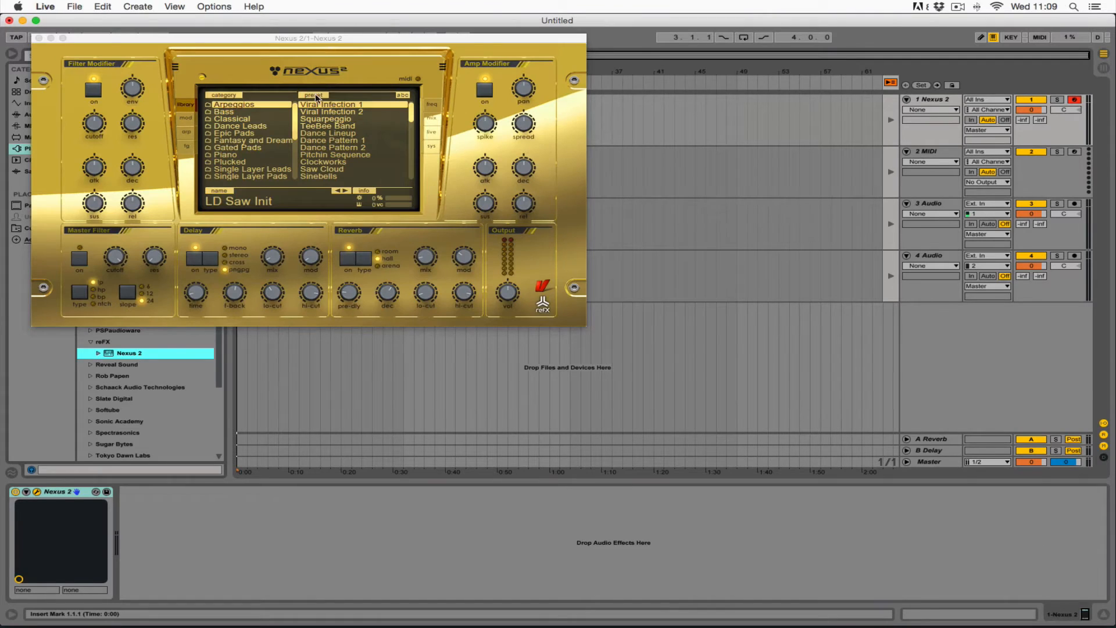
Move the Nexus 2 window around the arrangement and close it, and collapse the Audio Units folder.
drag(321, 39, 370, 68)
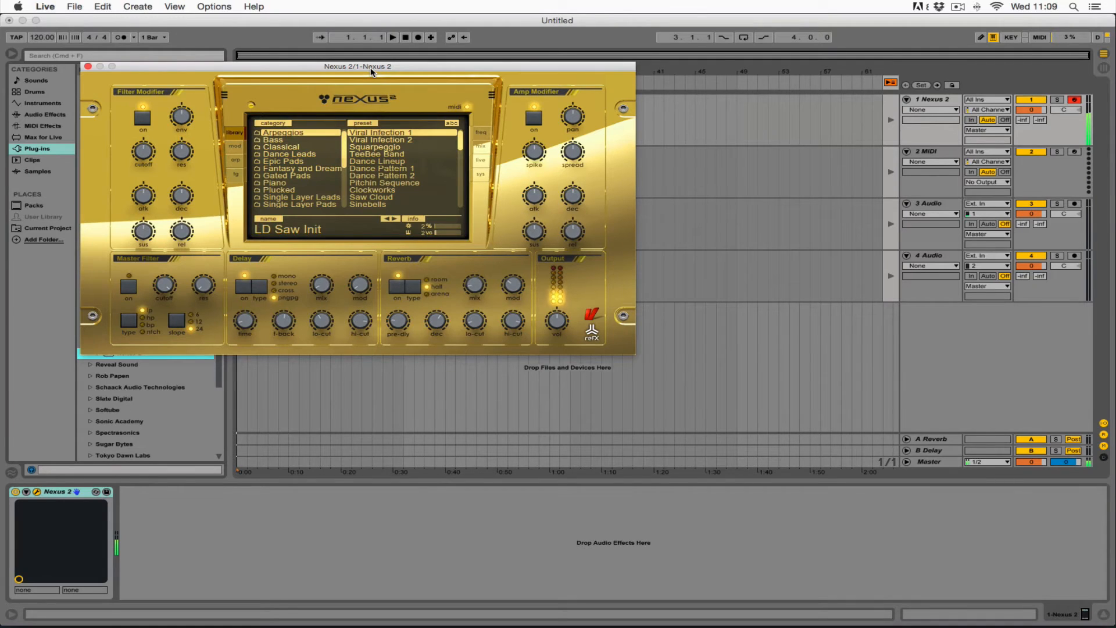
drag(367, 66, 399, 74)
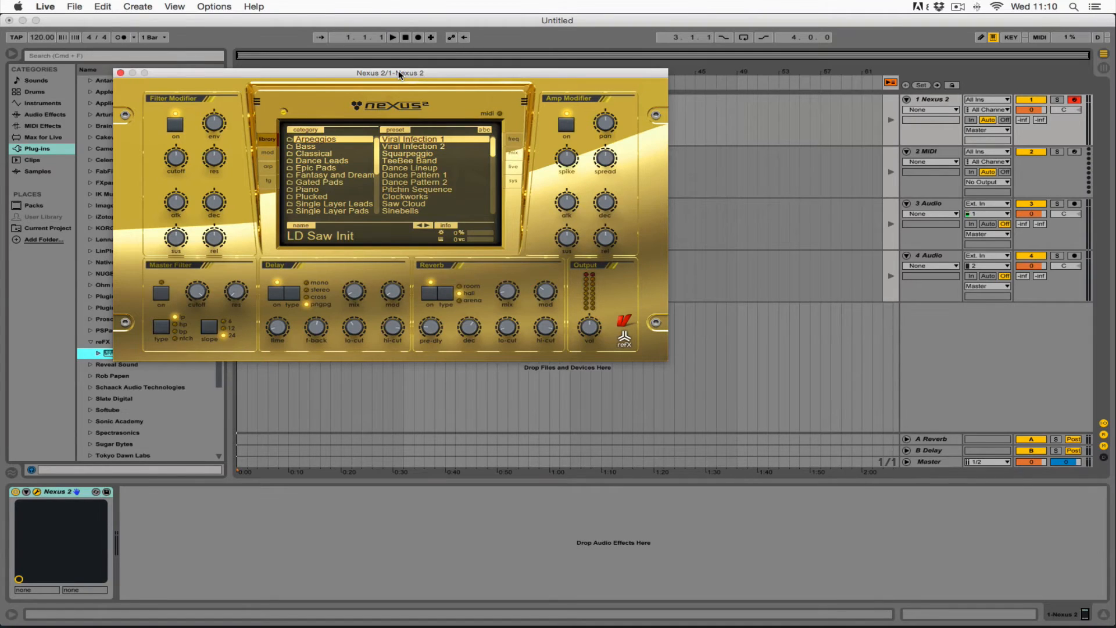
drag(398, 74, 496, 73)
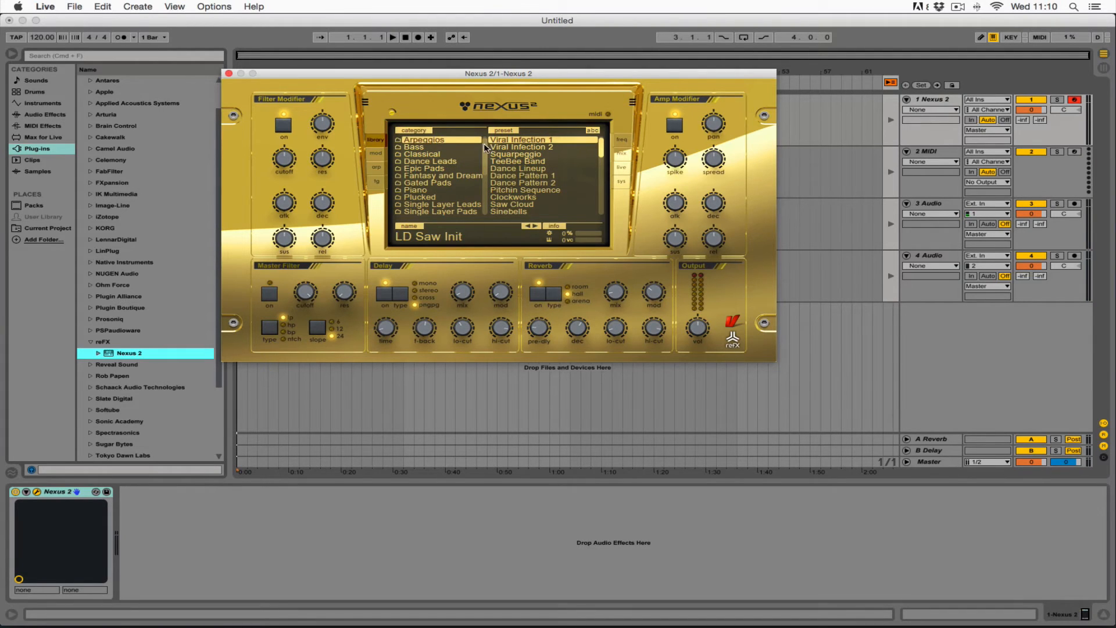
drag(320, 72, 289, 73)
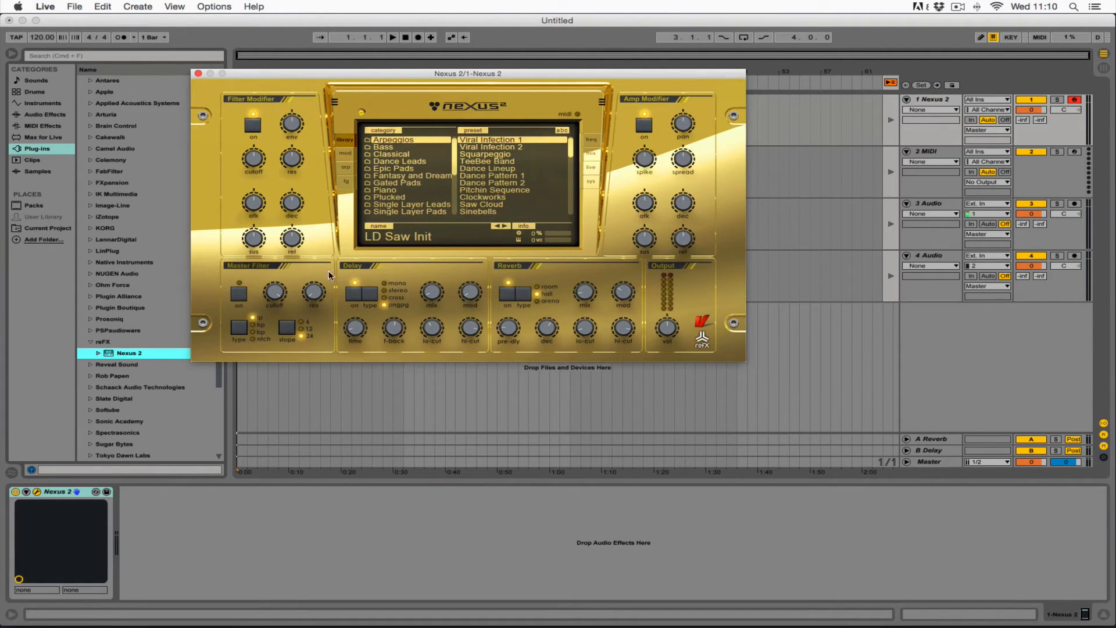
click(198, 74)
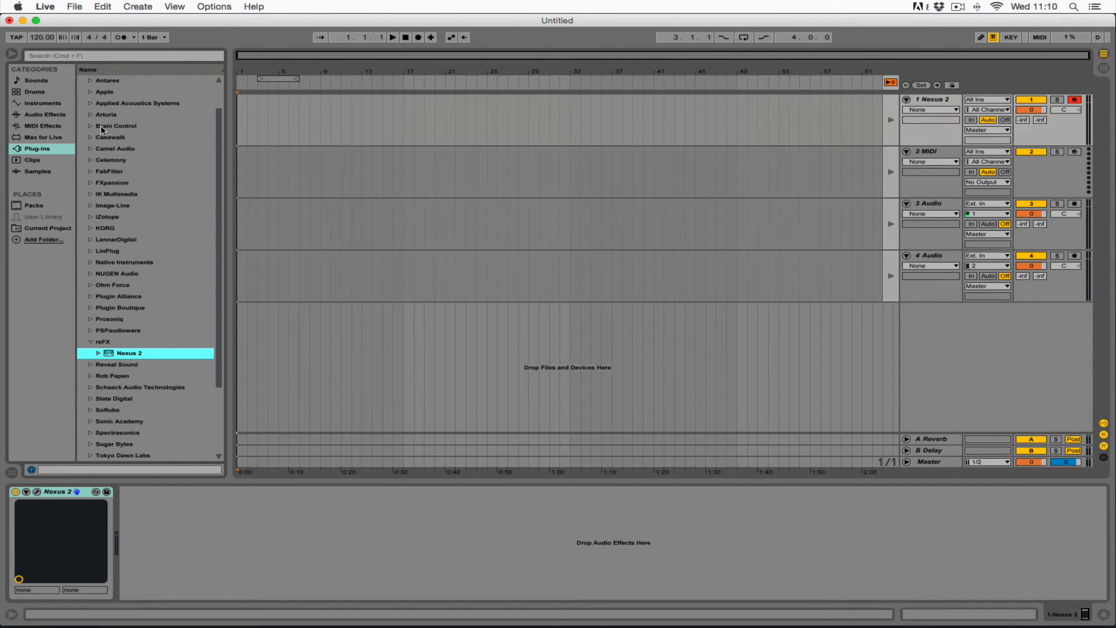
scroll(102, 158, up, 3)
click(82, 79)
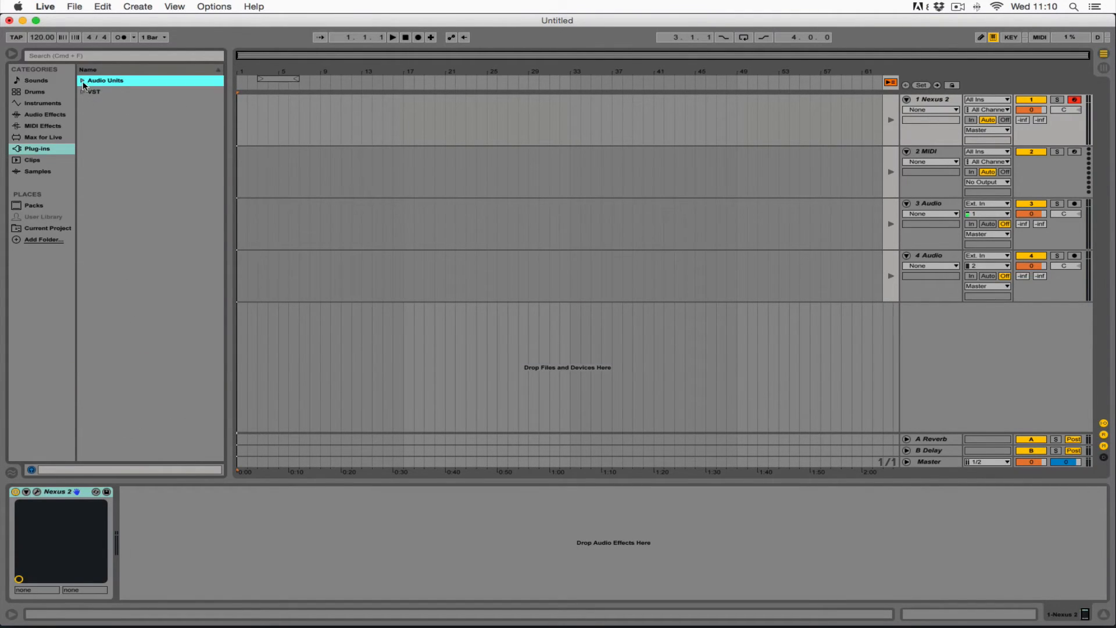
Compare the device chains of the first three tracks by selecting them in turn, ending on the Nexus 2 track.
click(1054, 173)
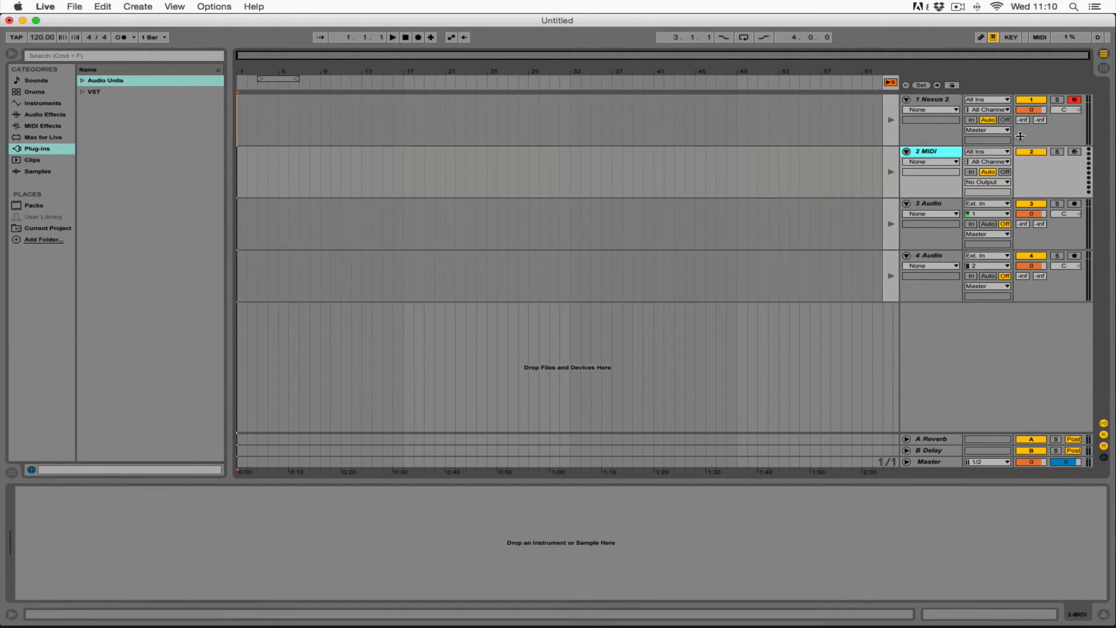
click(1051, 123)
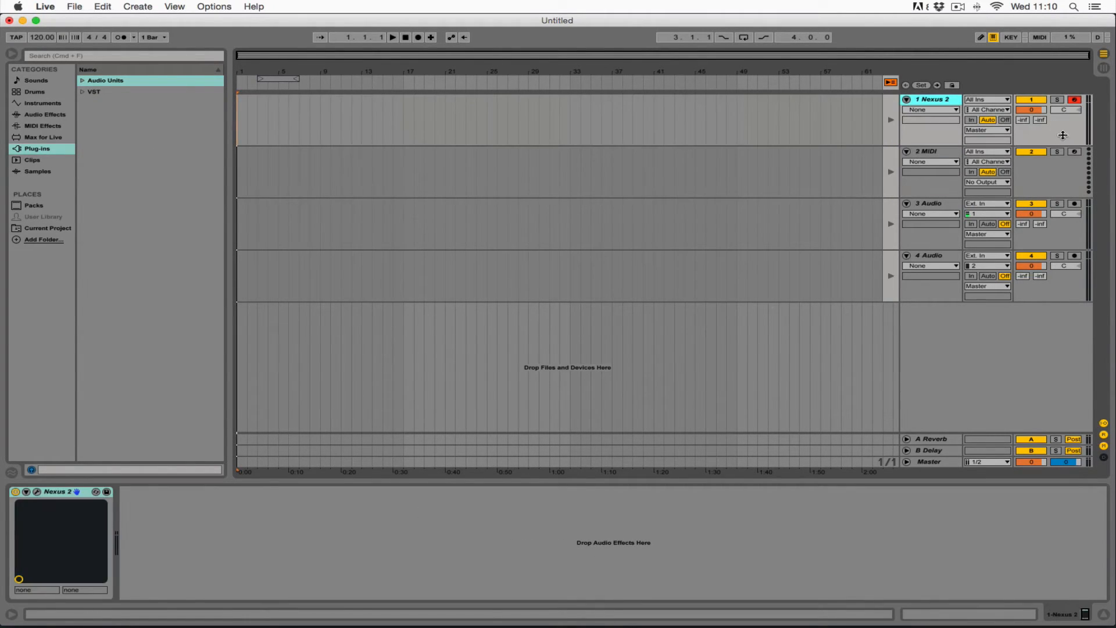
click(1059, 180)
click(1057, 139)
click(1056, 183)
click(1055, 226)
click(1062, 131)
Add the Bass Roundup.adv preset from the Amp audio effects after Nexus 2 on the first track.
click(21, 115)
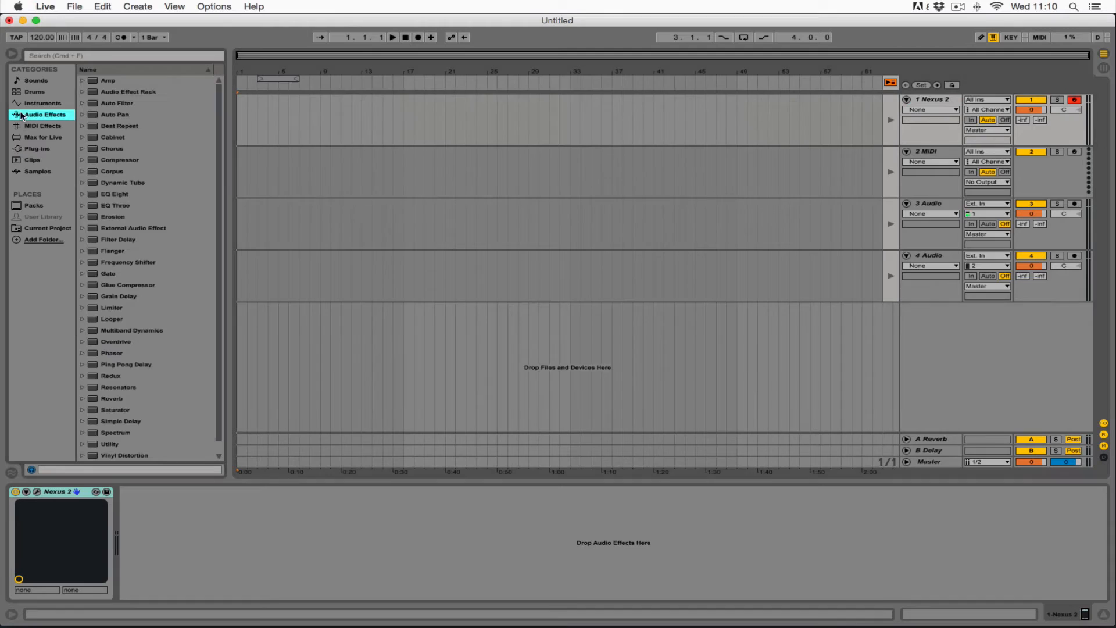
click(82, 81)
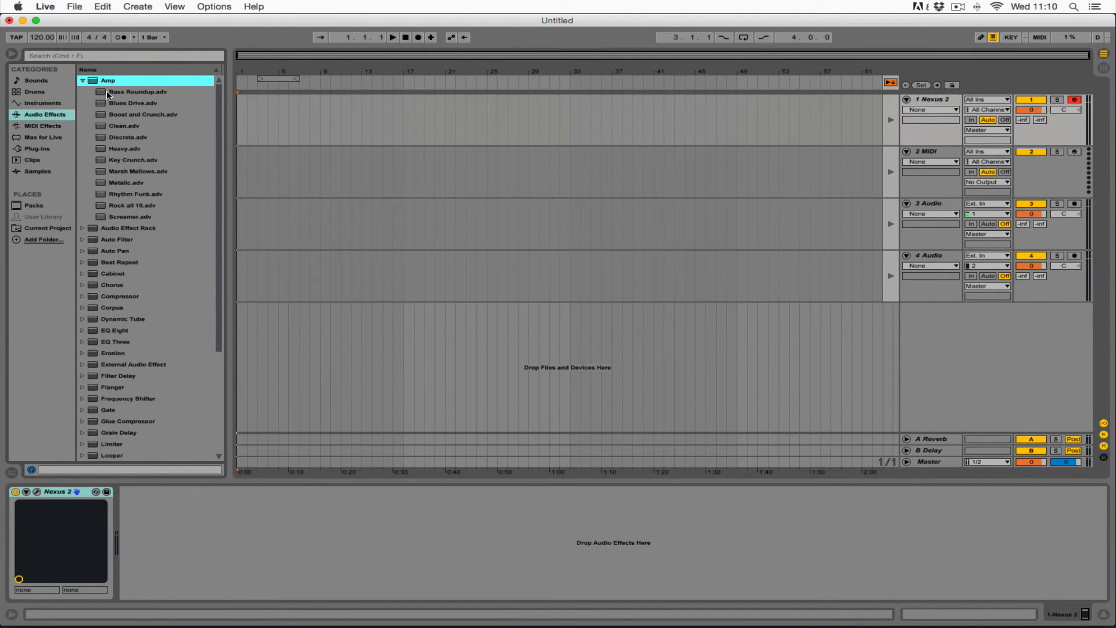
drag(108, 93, 223, 520)
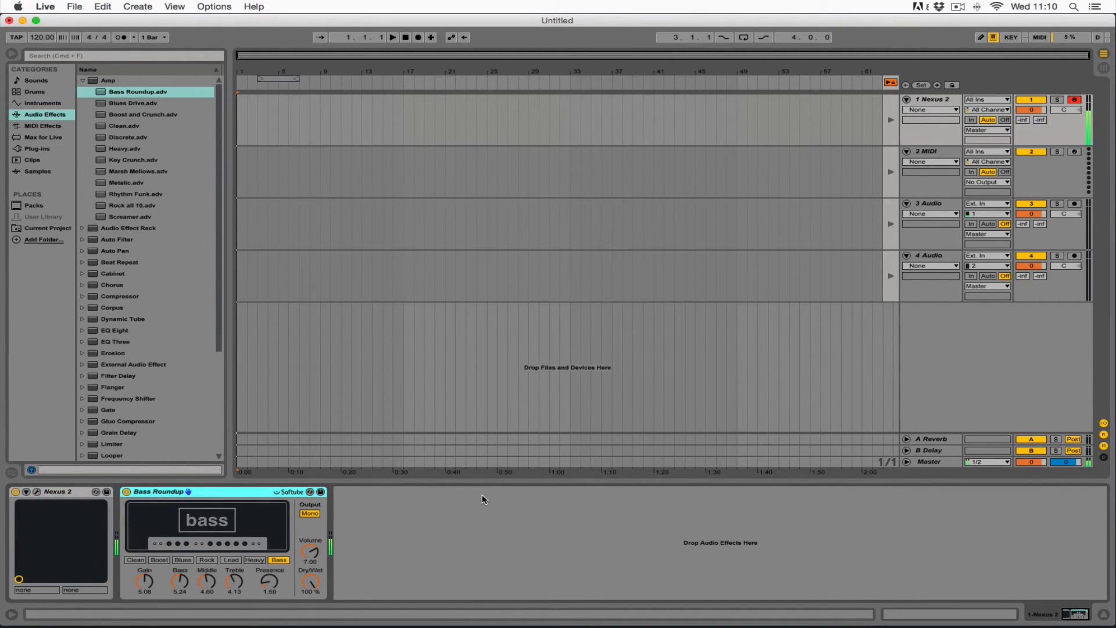
Bypass the Bass Roundup amp, reactivate it and bypass it again to compare the sound.
click(127, 493)
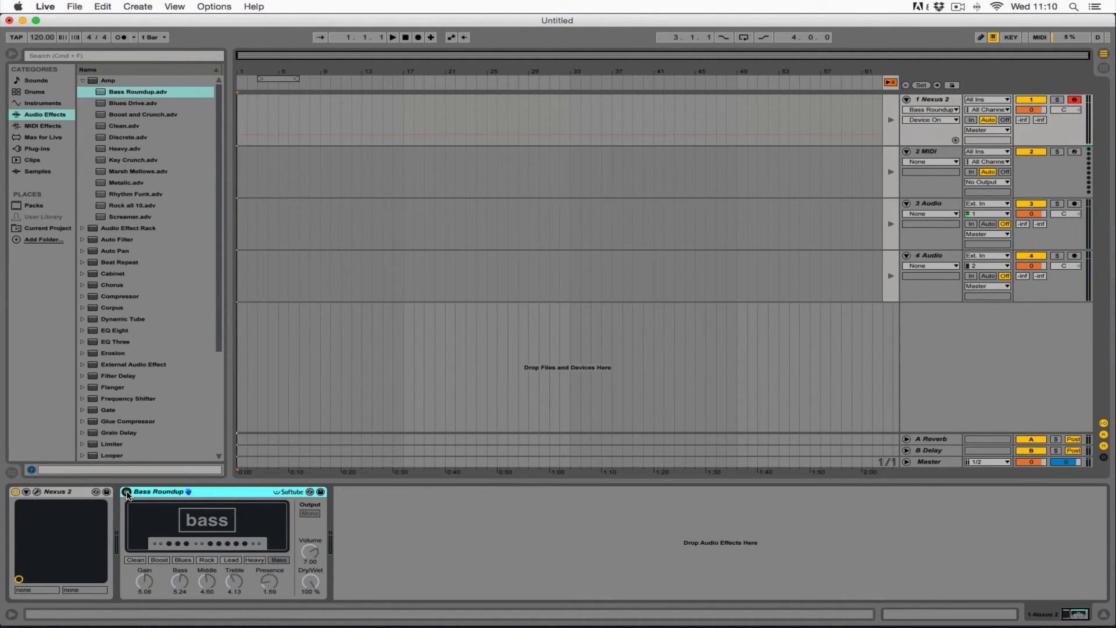
click(126, 493)
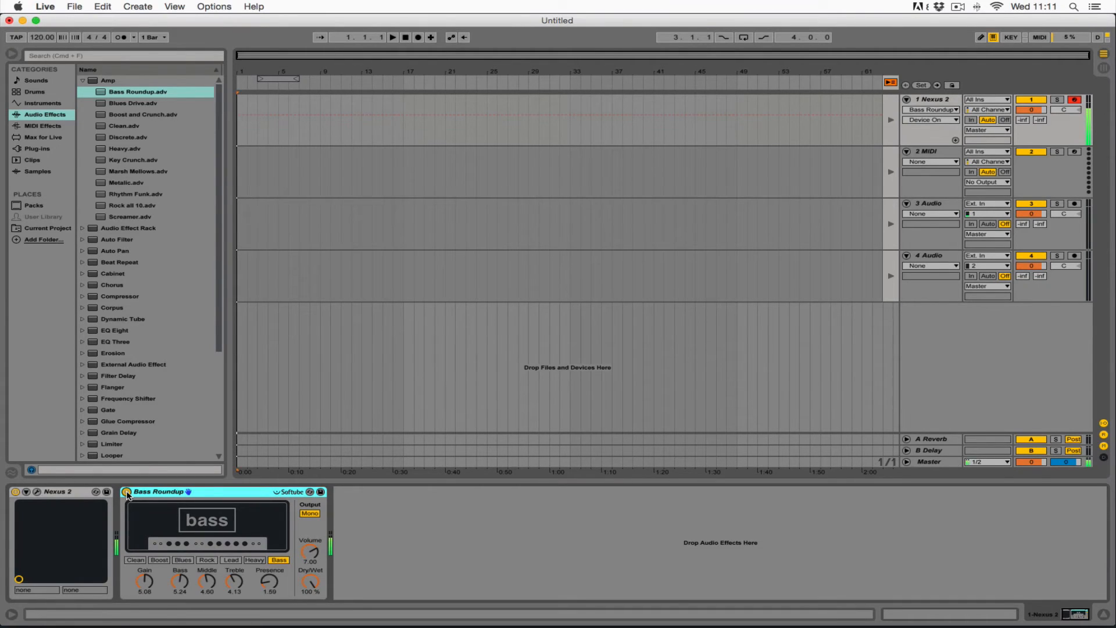
click(127, 493)
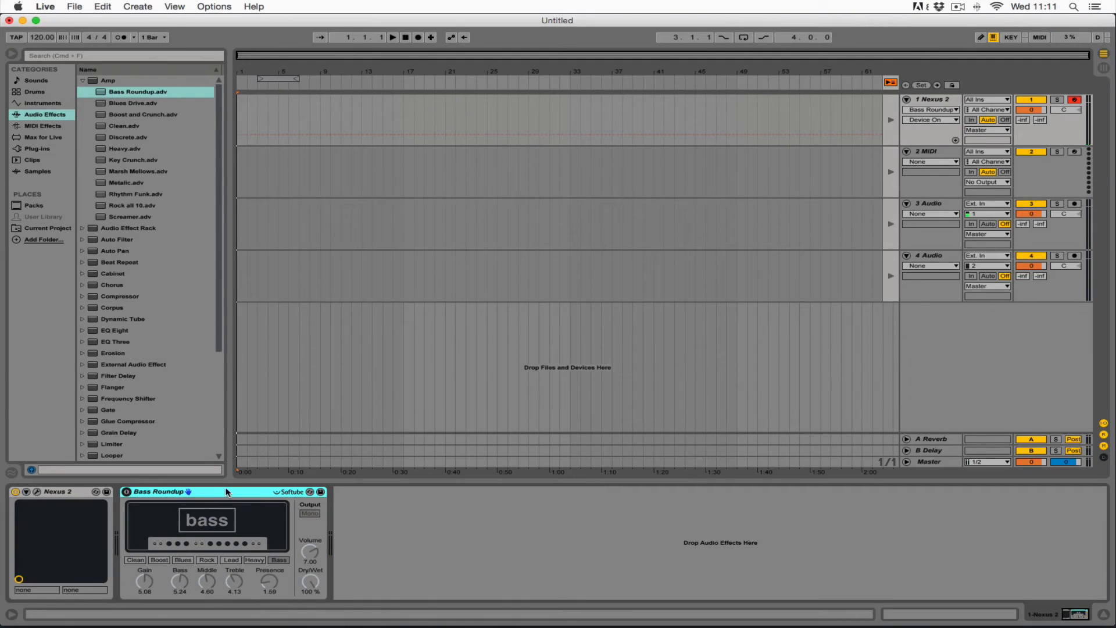
Delete the Bass Roundup amp and Nexus 2 from the first track, and collapse the Amp presets.
key(BackSpace)
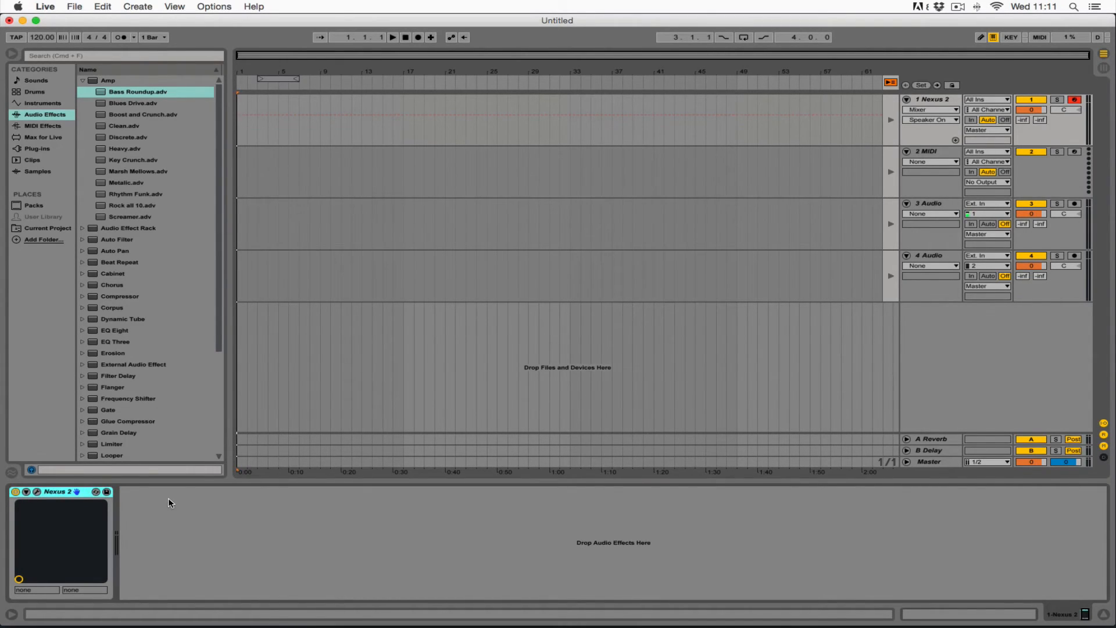
key(BackSpace)
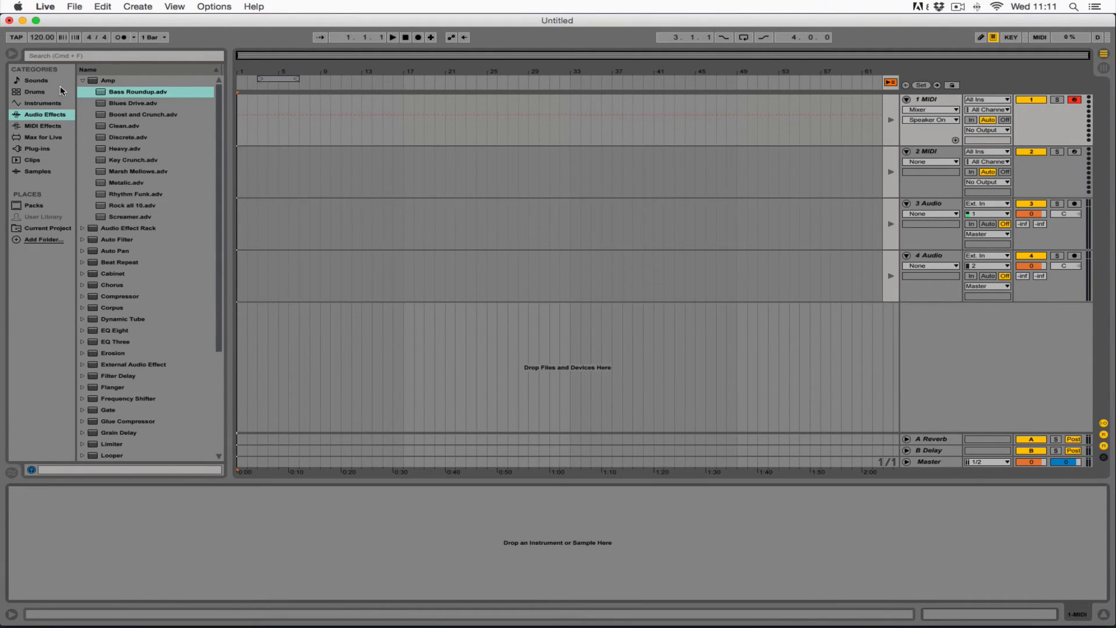
click(81, 81)
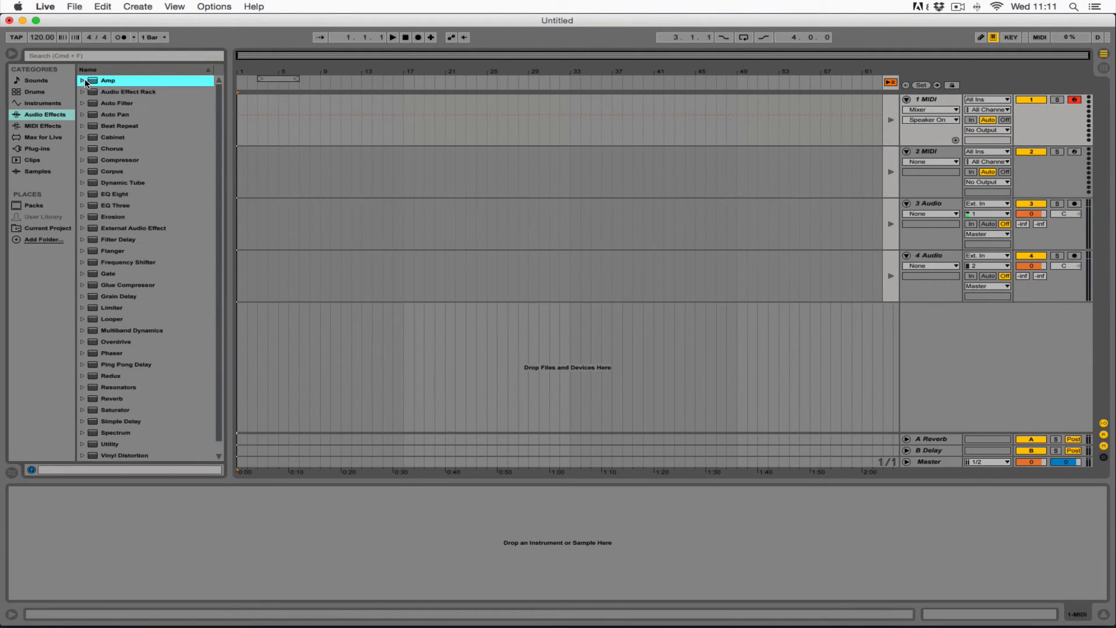
Insert a new audio track directly below the first MIDI track, and a new MIDI track below that audio track.
click(1062, 100)
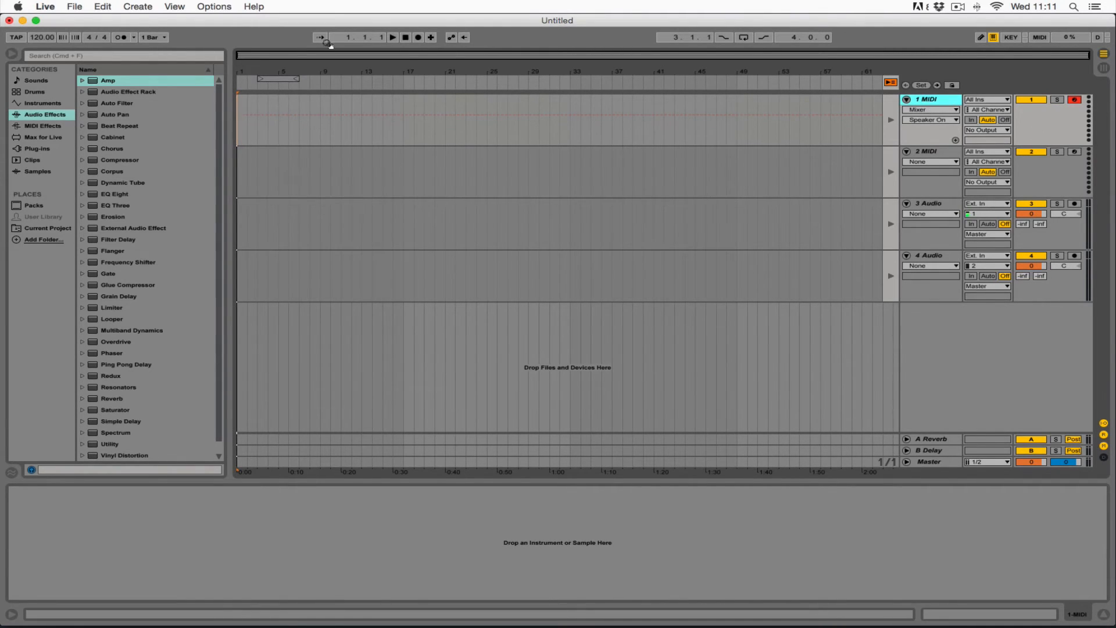
click(77, 7)
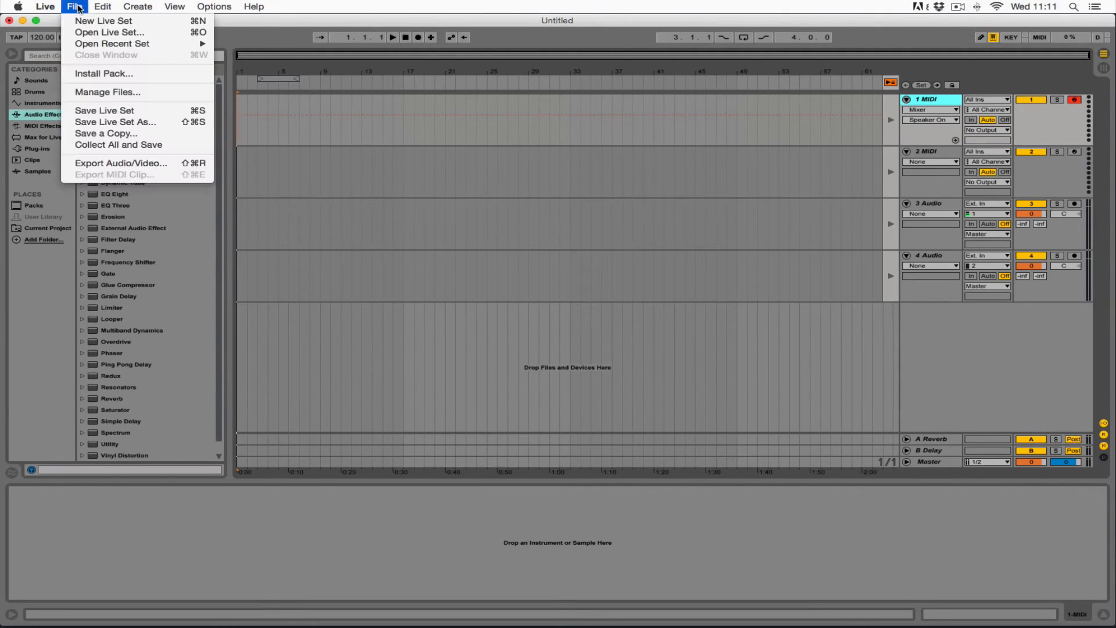
mouse_move(137, 6)
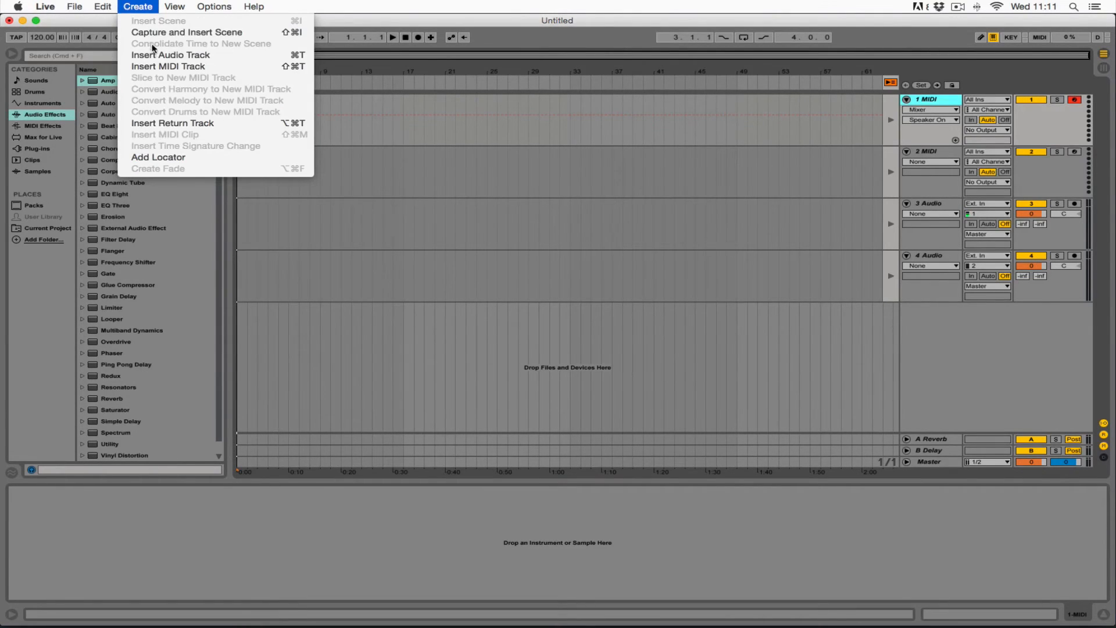
click(208, 58)
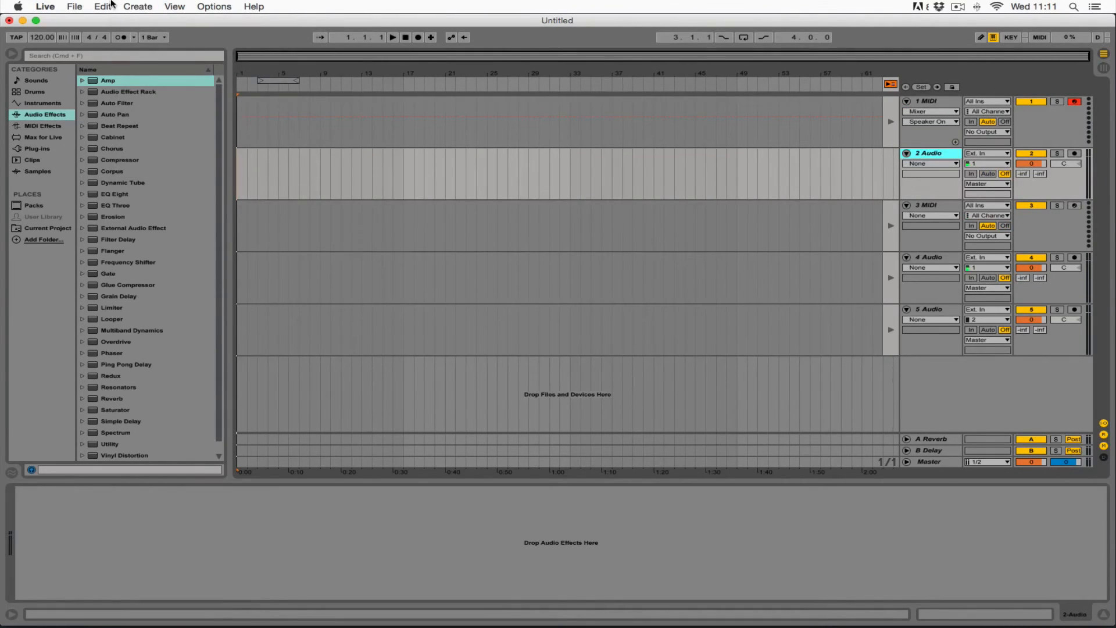
click(138, 7)
click(153, 66)
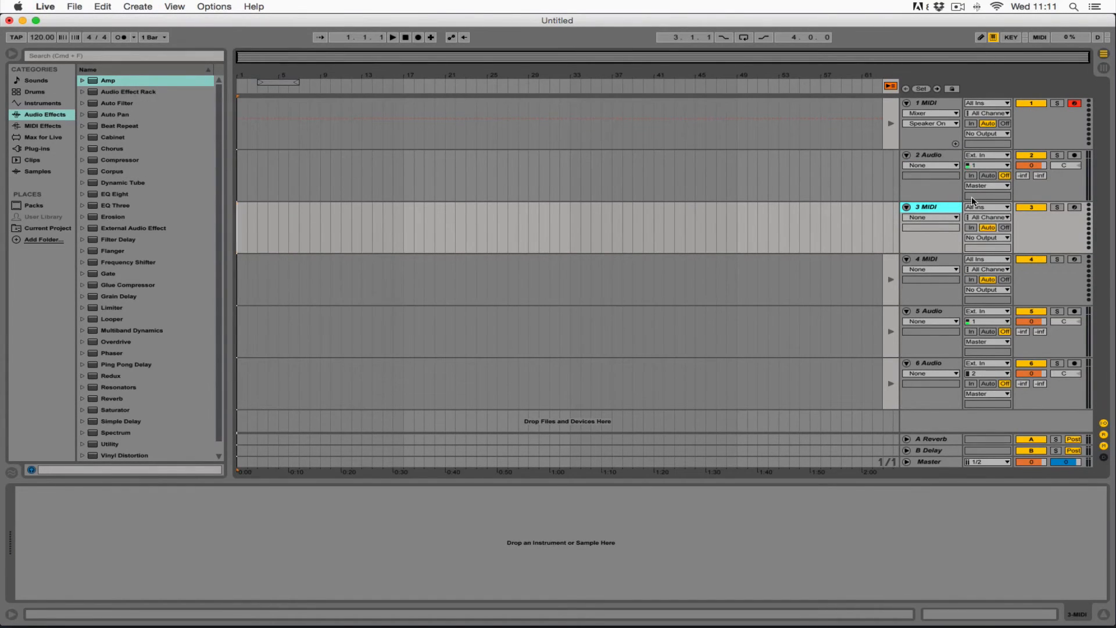
click(137, 7)
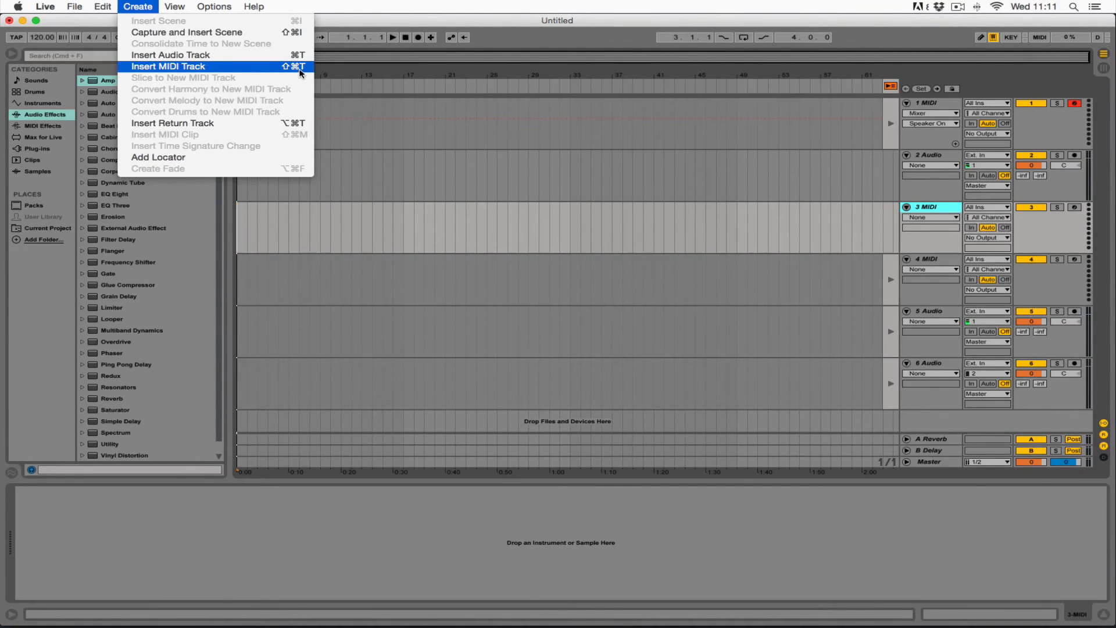
click(551, 29)
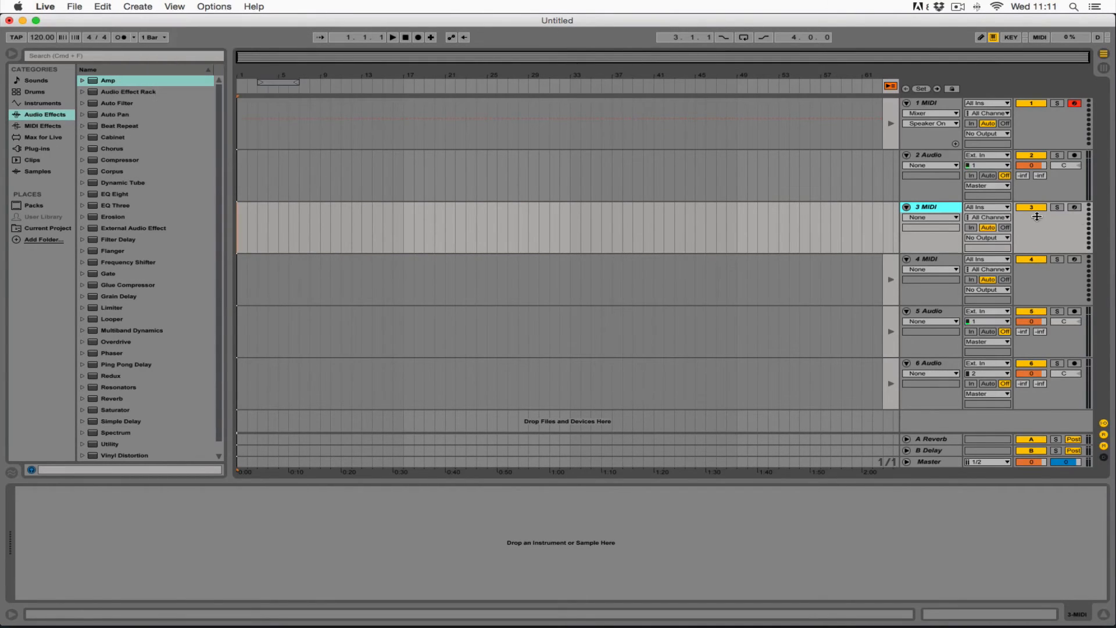
Try the first MIDI track's mixer switches by muting and unmuting it, and by soloing and unsoloing it.
click(1044, 119)
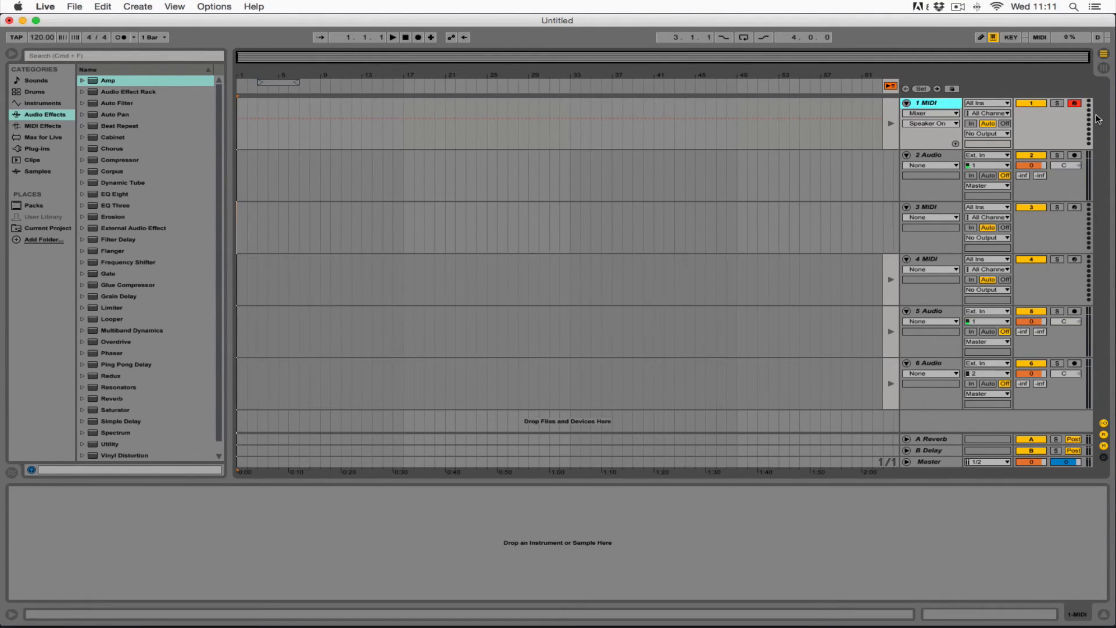
click(1032, 105)
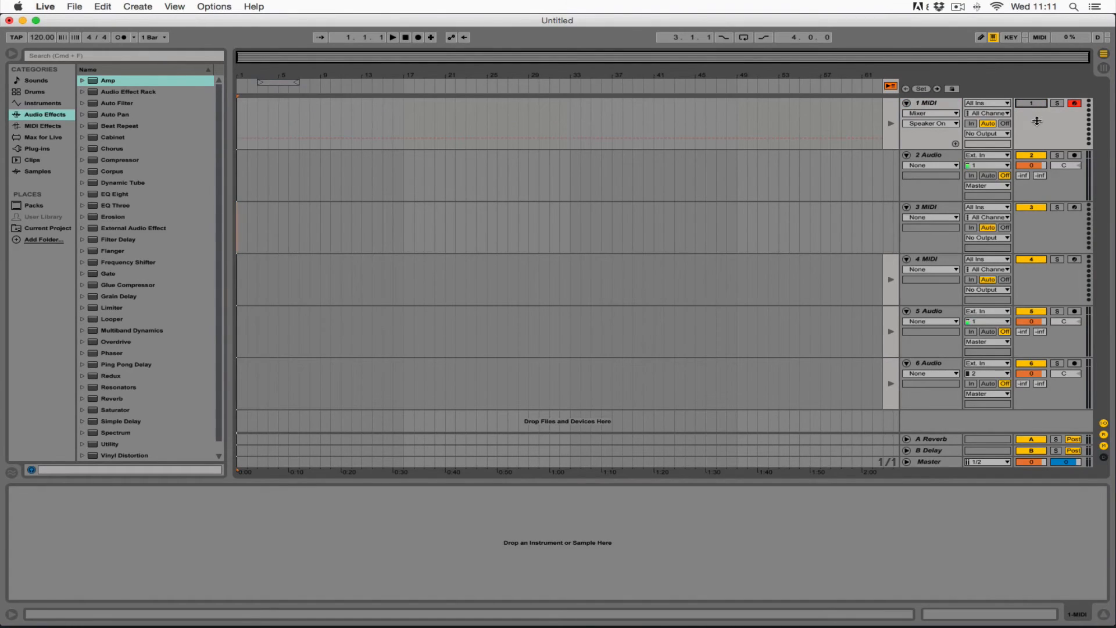
click(1031, 104)
click(1056, 103)
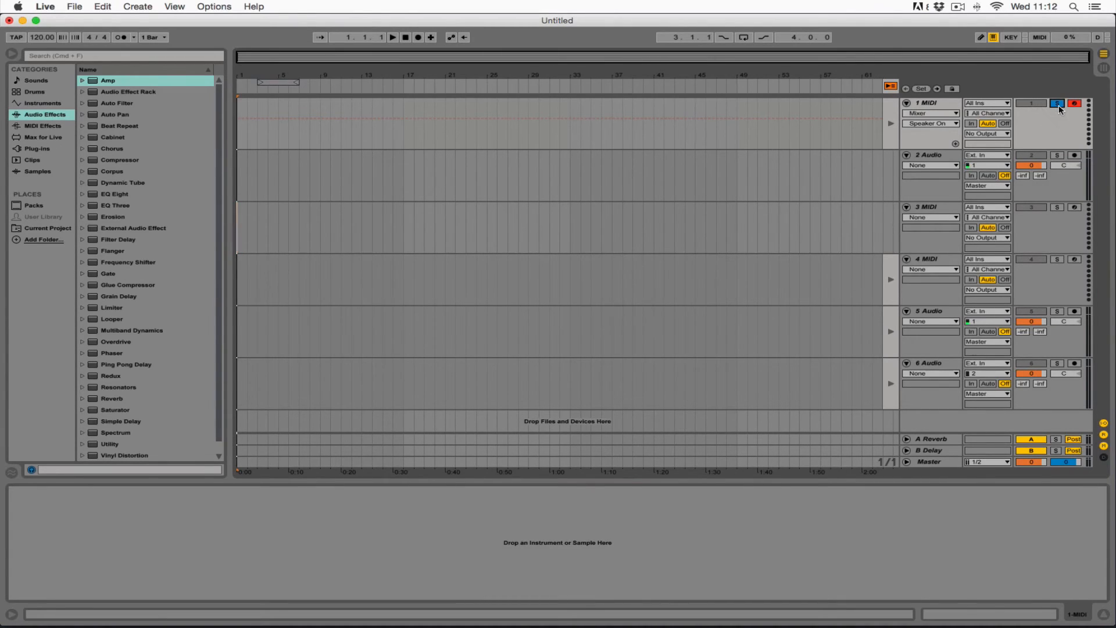
click(1057, 103)
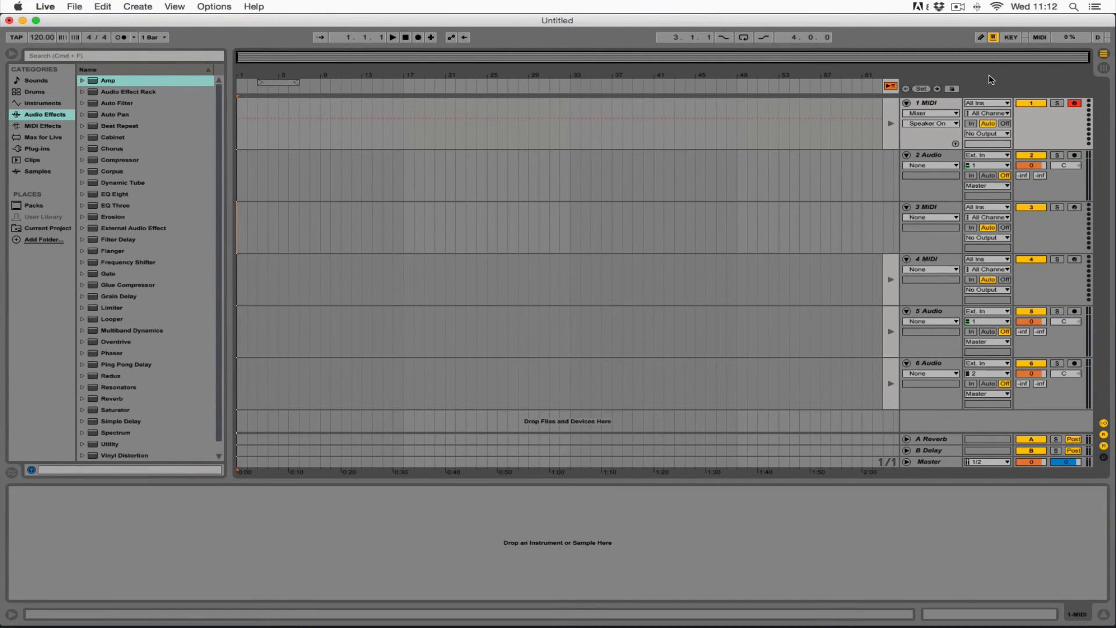
Arm the audio track 2 for recording, and switch the record arm back to the first MIDI track.
click(1073, 157)
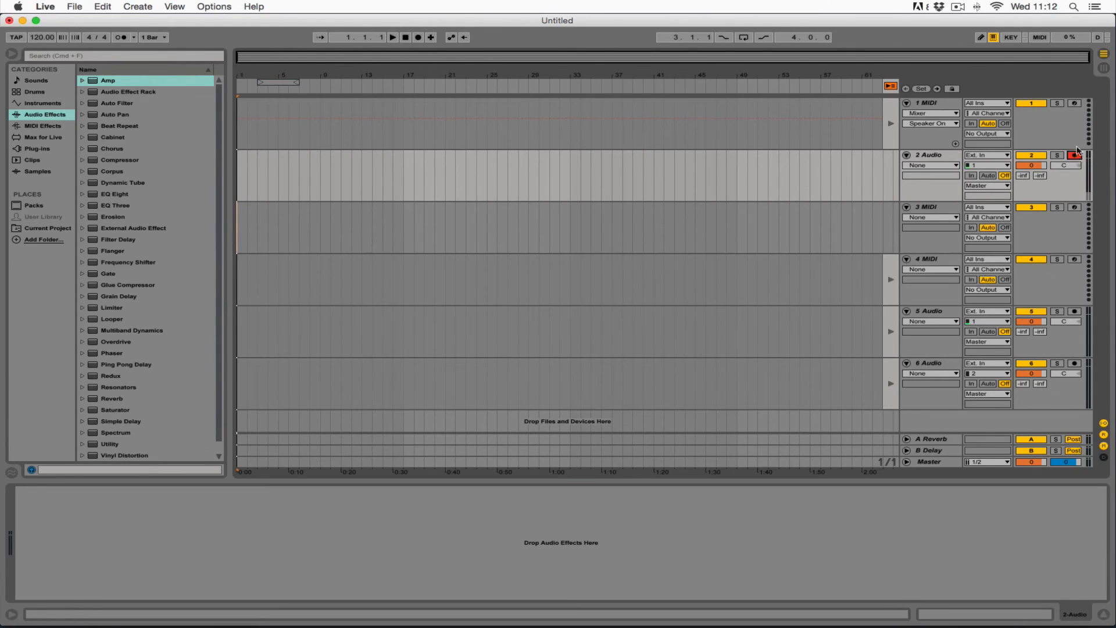
click(1074, 103)
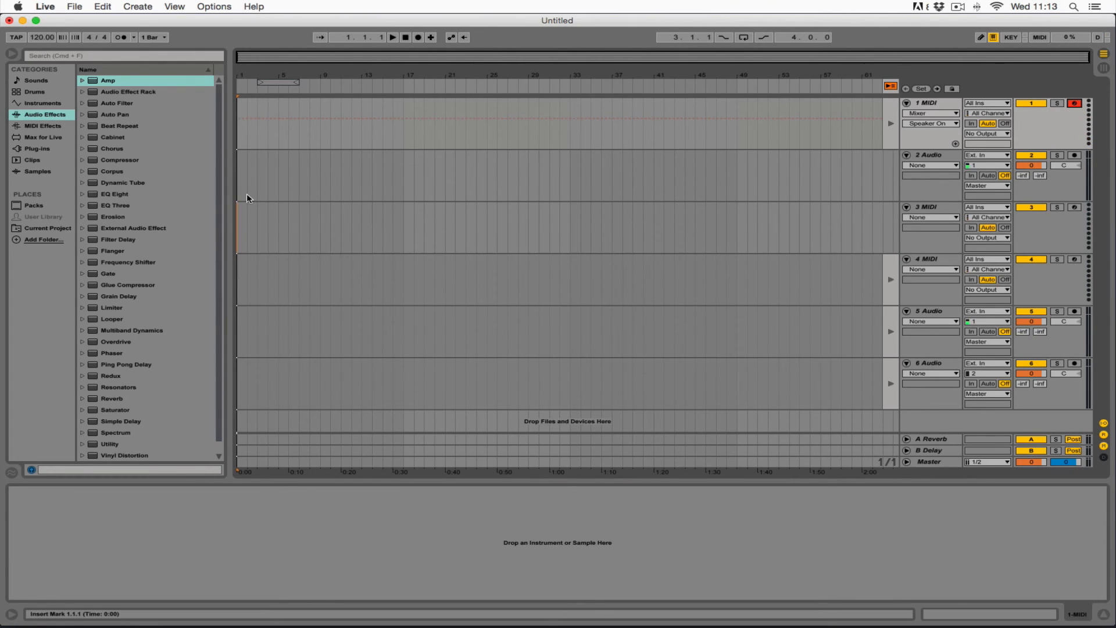
Load the Analog Lab plug-in from Arturia's Audio Units onto the first MIDI track, and move its window clear of the track's mixer controls.
click(41, 149)
click(84, 81)
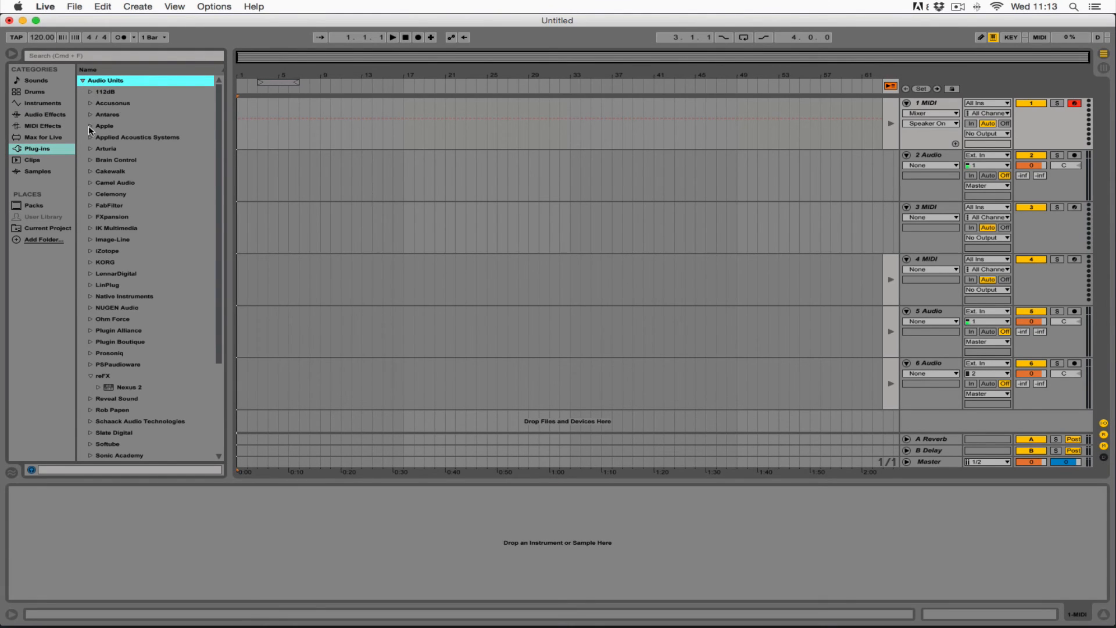
click(90, 149)
drag(116, 159, 342, 537)
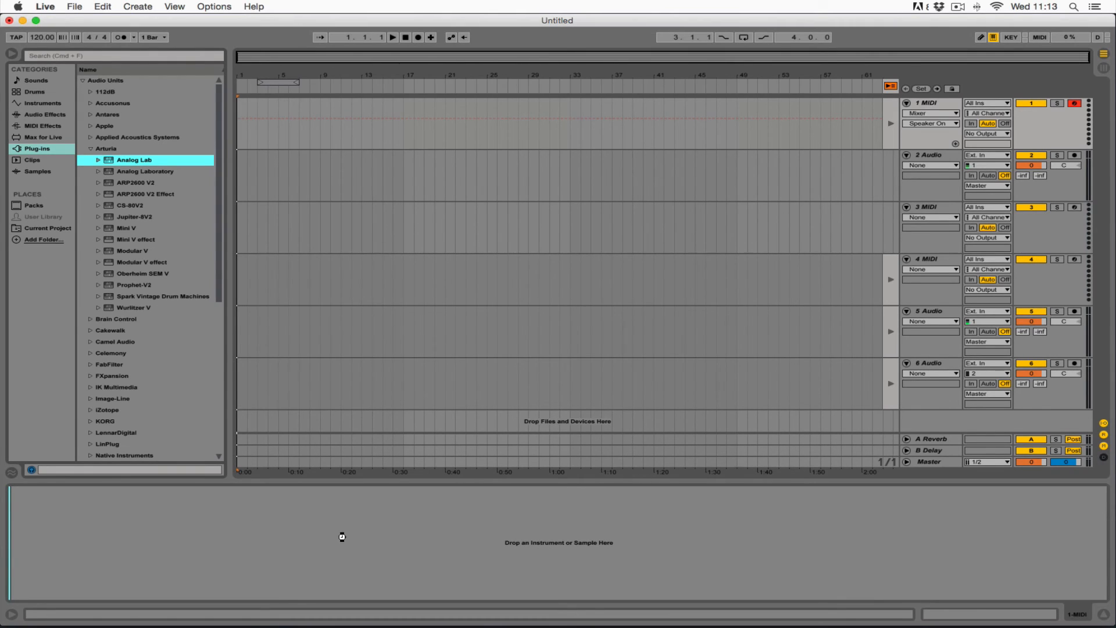
drag(341, 536, 341, 537)
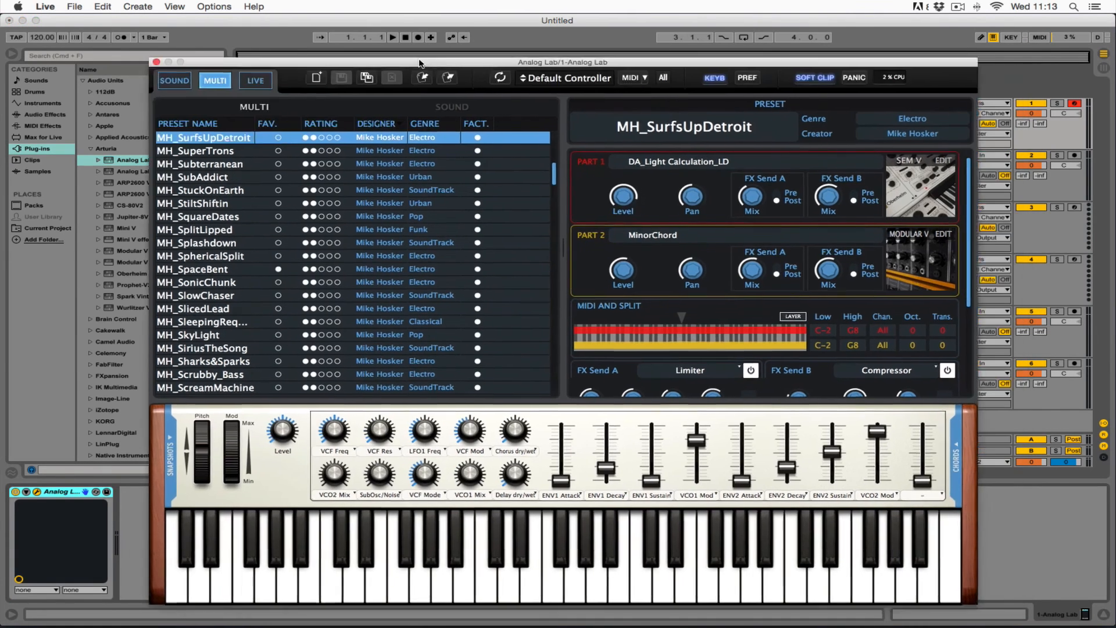
drag(420, 63, 336, 26)
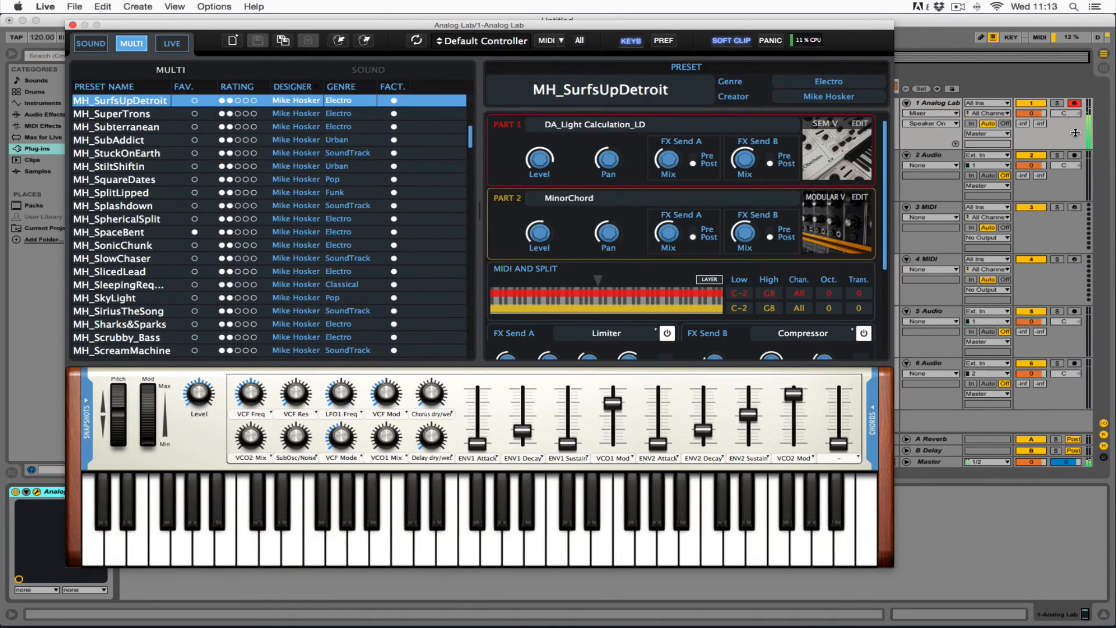
Close the Analog Lab window and delete the instrument from the first MIDI track.
click(73, 25)
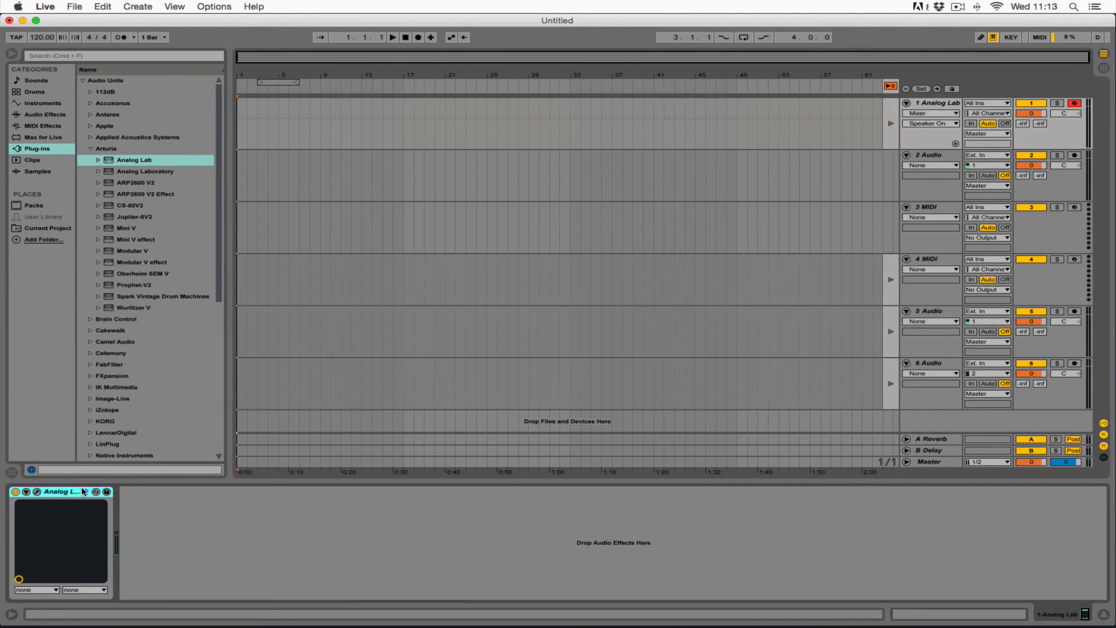
key(BackSpace)
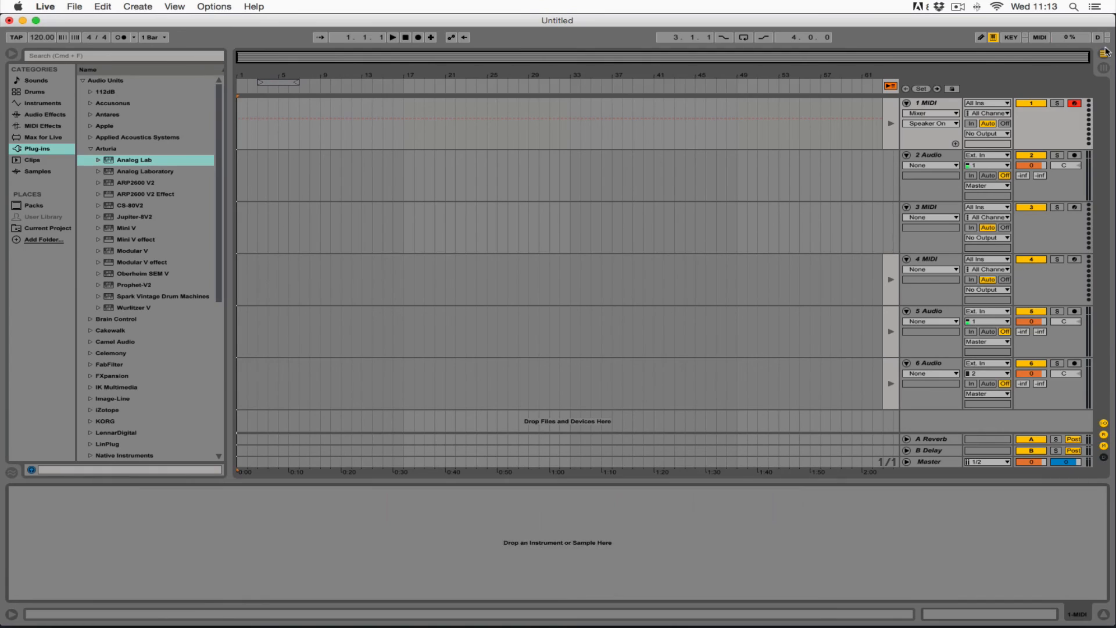